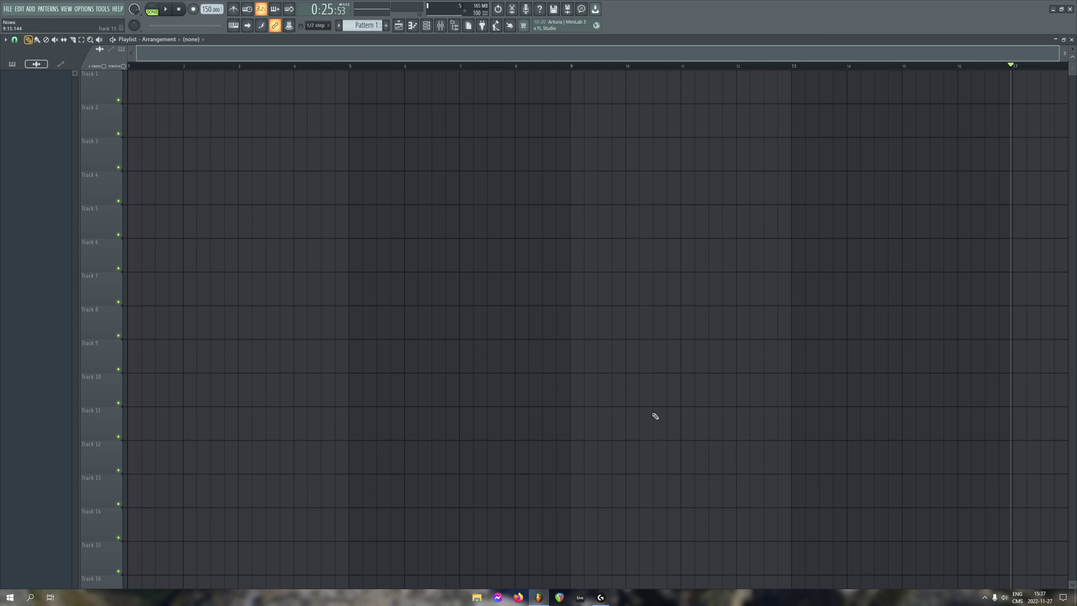
{"action": "left_click_drag", "start_coordinate": [571, 269], "coordinate": [504, 298]}
{"action": "right_click", "coordinate": [505, 299], "text": "ctrl"}
{"action": "right_click", "coordinate": [503, 310], "text": "ctrl"}
{"action": "scroll", "coordinate": [501, 309], "scroll_direction": "left", "scroll_amount": 2}
Switch to Logitech G HUB, review the mouse button assignments of the FL64 profile, and return to FL Studio.
{"action": "left_click", "coordinate": [600, 597]}
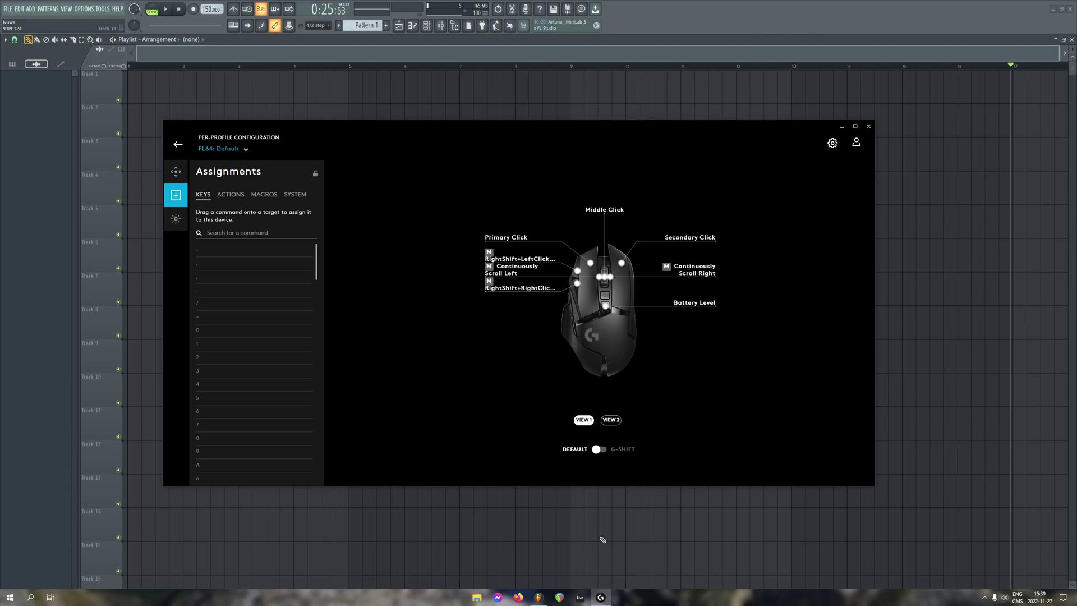
{"action": "left_click", "coordinate": [539, 597]}
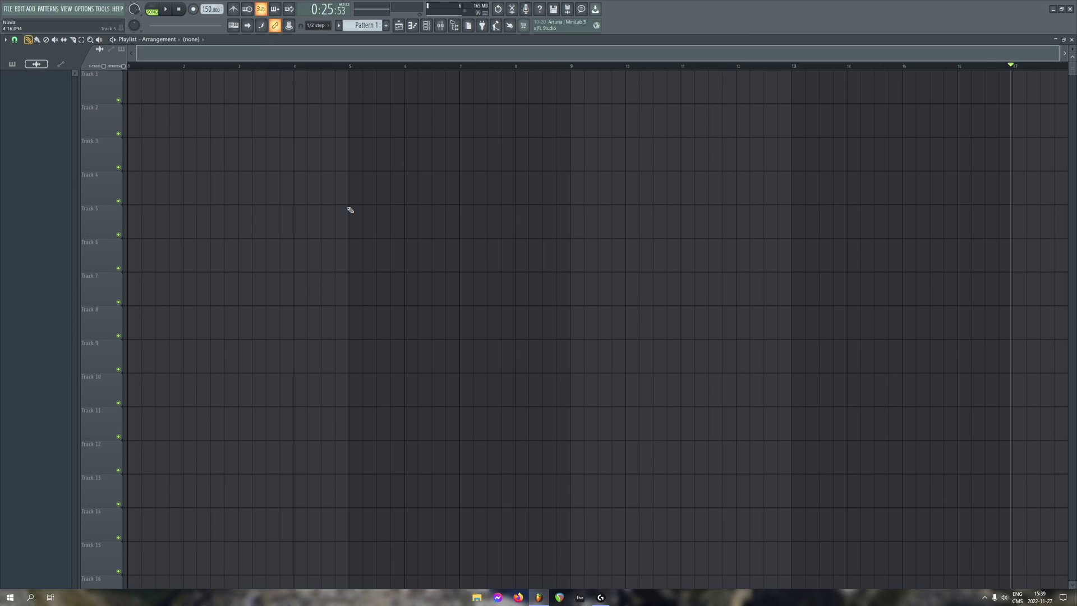
Add the Bracke Kick sample from the Kicks pack to the playlist and place it at the start of Track 1.
{"action": "key", "text": "alt+F8"}
{"action": "left_click_drag", "start_coordinate": [45, 293], "coordinate": [326, 220]}
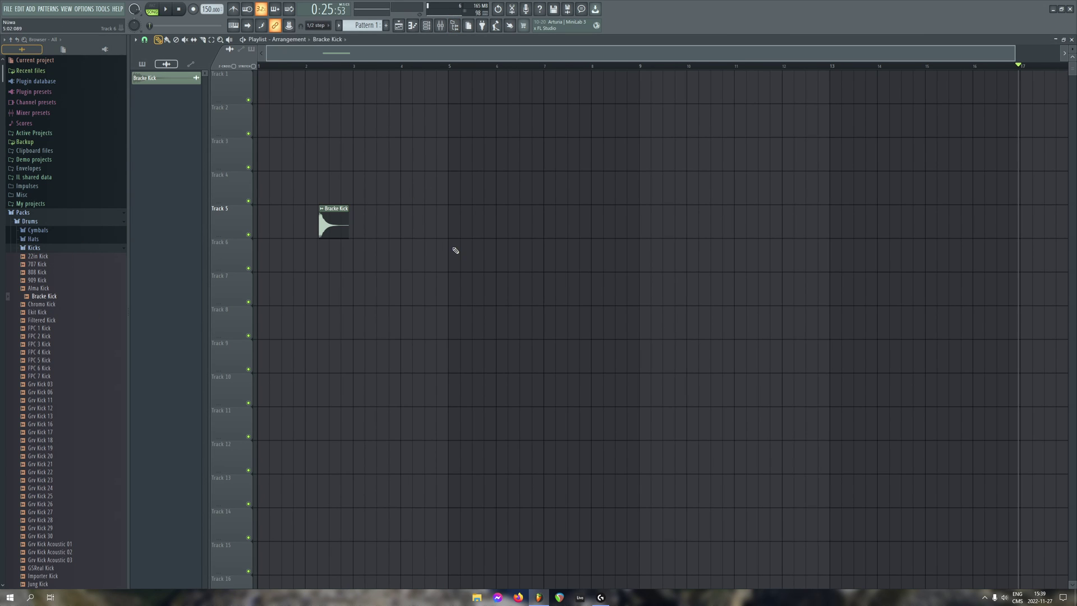
{"action": "key", "text": "alt+F8"}
{"action": "left_click_drag", "start_coordinate": [217, 219], "coordinate": [145, 85]}
Slice the Bracke Kick clip on Track 1 into many segments along its whole length.
{"action": "scroll", "coordinate": [155, 101], "scroll_direction": "up", "scroll_amount": 6}
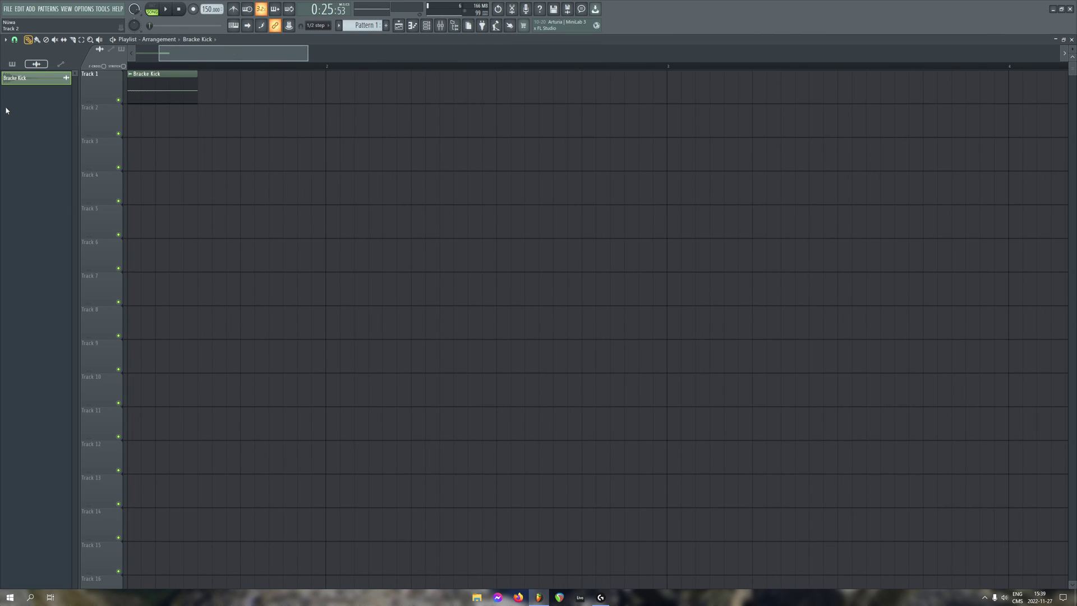
{"action": "scroll", "coordinate": [127, 134], "scroll_direction": "up", "scroll_amount": 5}
{"action": "left_click_drag", "start_coordinate": [126, 134], "coordinate": [912, 269]}
{"action": "scroll", "coordinate": [355, 192], "scroll_direction": "down", "scroll_amount": 4}
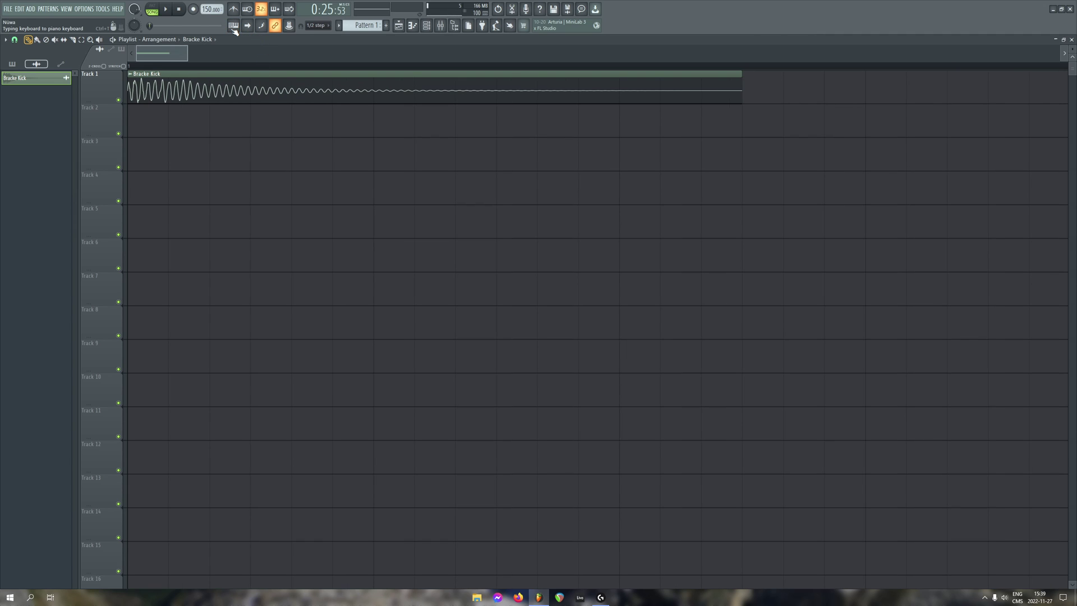
{"action": "key", "text": "c"}
{"action": "left_click_drag", "start_coordinate": [250, 136], "coordinate": [264, 72]}
{"action": "left_click_drag", "start_coordinate": [403, 133], "coordinate": [413, 71]}
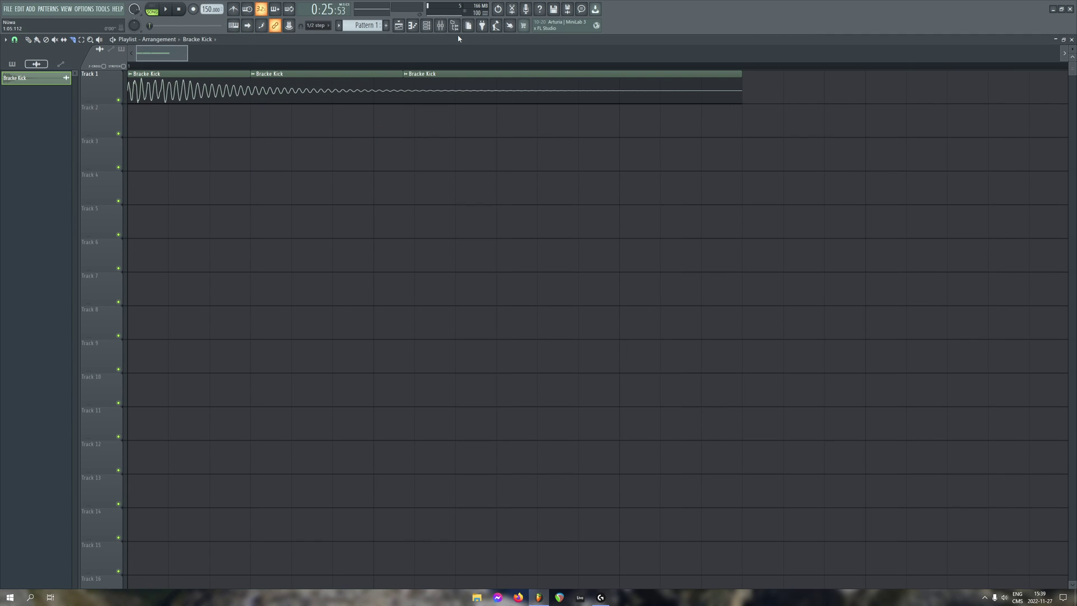
{"action": "left_click_drag", "start_coordinate": [577, 75], "coordinate": [577, 135]}
{"action": "left_click_drag", "start_coordinate": [189, 146], "coordinate": [191, 57]}
{"action": "left_click_drag", "start_coordinate": [411, 157], "coordinate": [498, 61]}
{"action": "left_click_drag", "start_coordinate": [537, 156], "coordinate": [537, 67]}
{"action": "left_click_drag", "start_coordinate": [618, 151], "coordinate": [687, 52]}
{"action": "left_click_drag", "start_coordinate": [704, 105], "coordinate": [416, 92]}
Delete the sliced segments after the first one and extend that remaining clip past the end of its waveform.
{"action": "key", "text": "p"}
{"action": "right_click", "coordinate": [617, 92]}
{"action": "right_click", "coordinate": [504, 88]}
{"action": "right_click", "coordinate": [326, 83]}
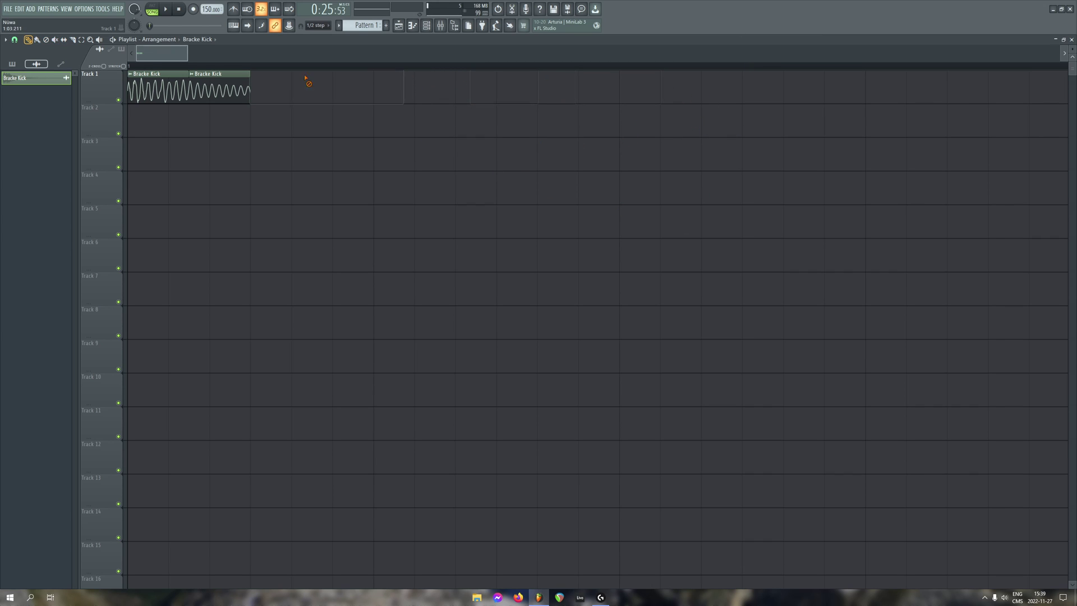
{"action": "right_click", "coordinate": [224, 90]}
{"action": "left_click_drag", "start_coordinate": [190, 94], "coordinate": [762, 101]}
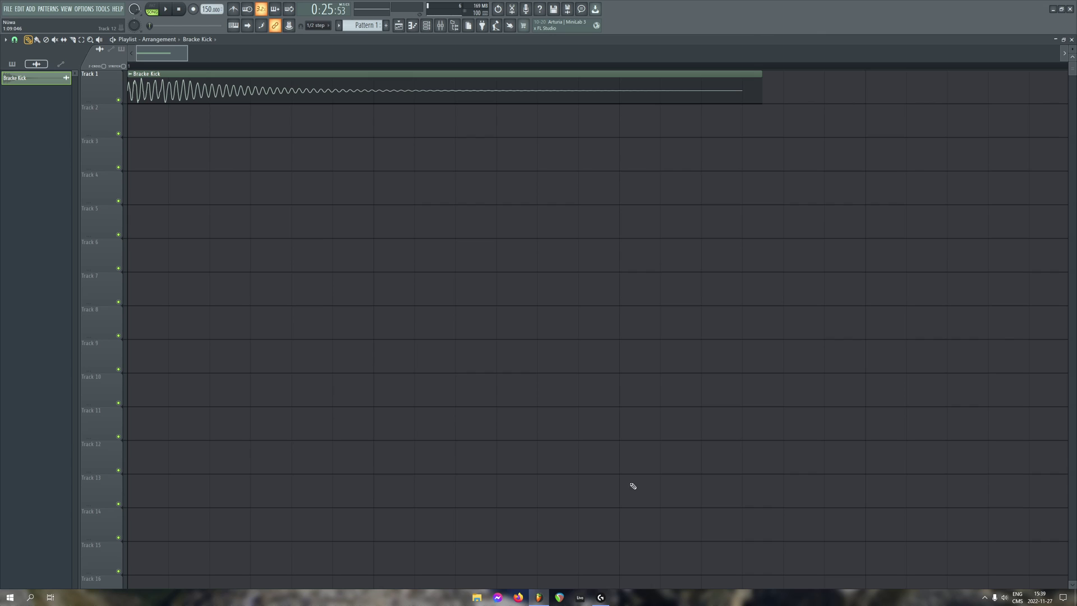
Switch to Logitech G HUB, check the Shift-click macros on the side buttons, and return to FL Studio.
{"action": "left_click", "coordinate": [600, 597]}
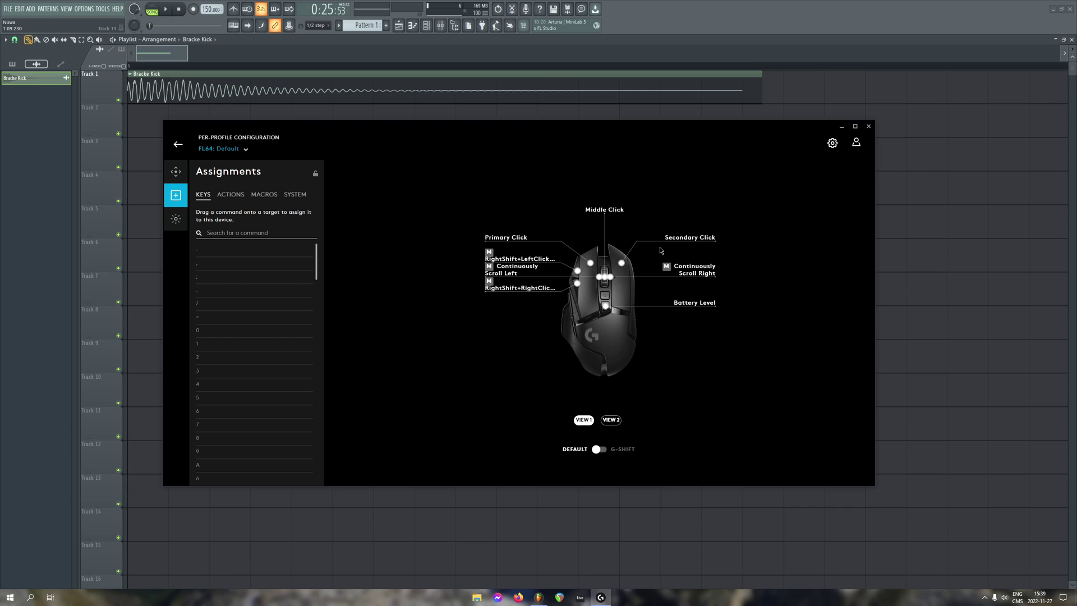
{"action": "left_click", "coordinate": [538, 597]}
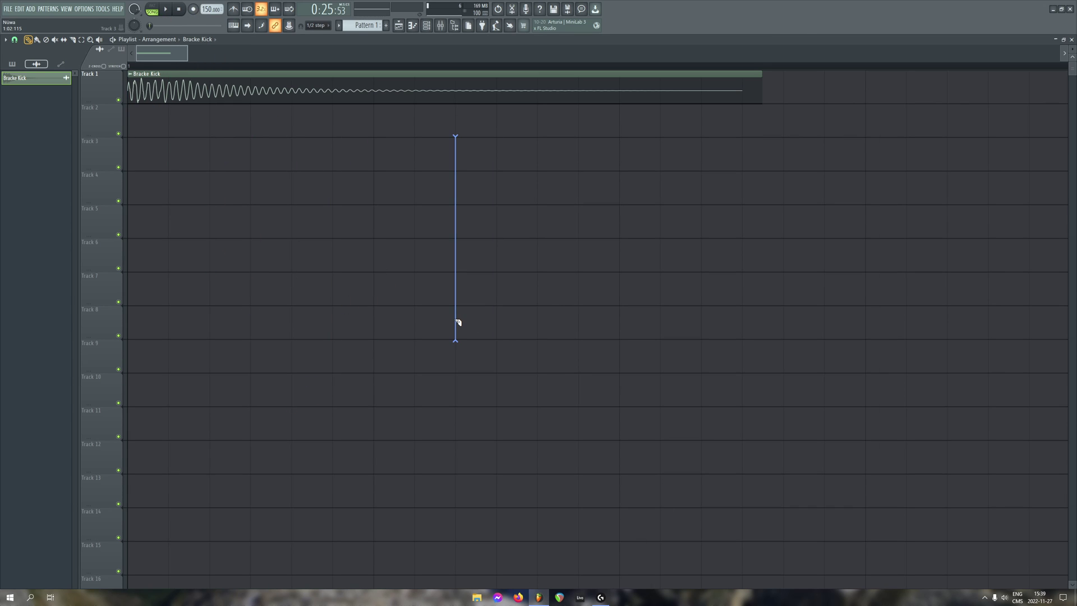
Slice the Bracke Kick clip on Track 1 at several positions from its start towards its tail.
{"action": "key", "text": "c"}
{"action": "left_click_drag", "start_coordinate": [288, 139], "coordinate": [303, 178]}
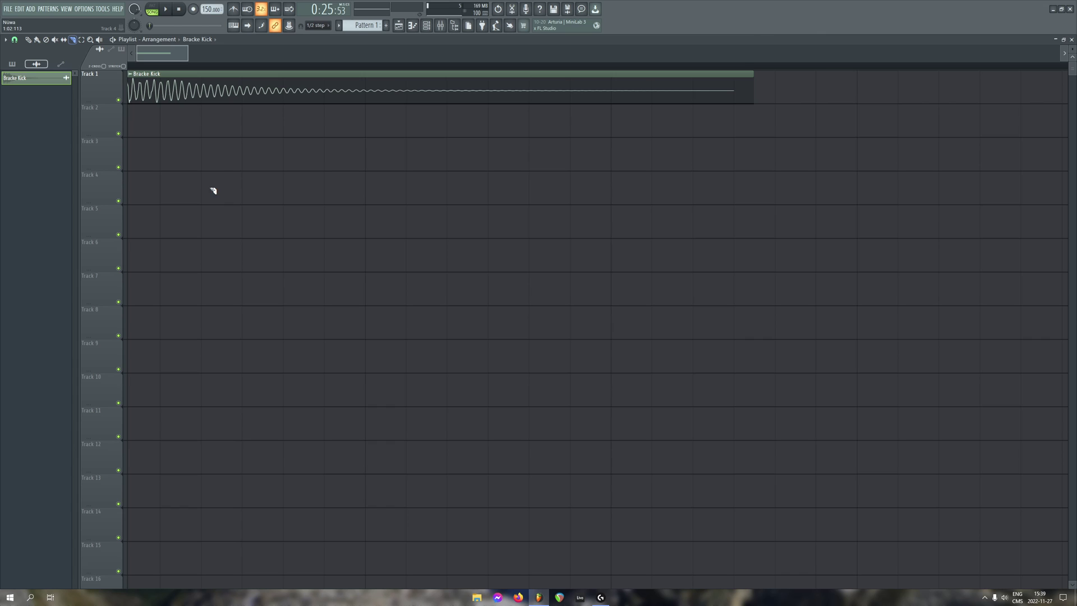
{"action": "left_click_drag", "start_coordinate": [198, 187], "coordinate": [194, 41]}
{"action": "left_click_drag", "start_coordinate": [283, 157], "coordinate": [298, 29]}
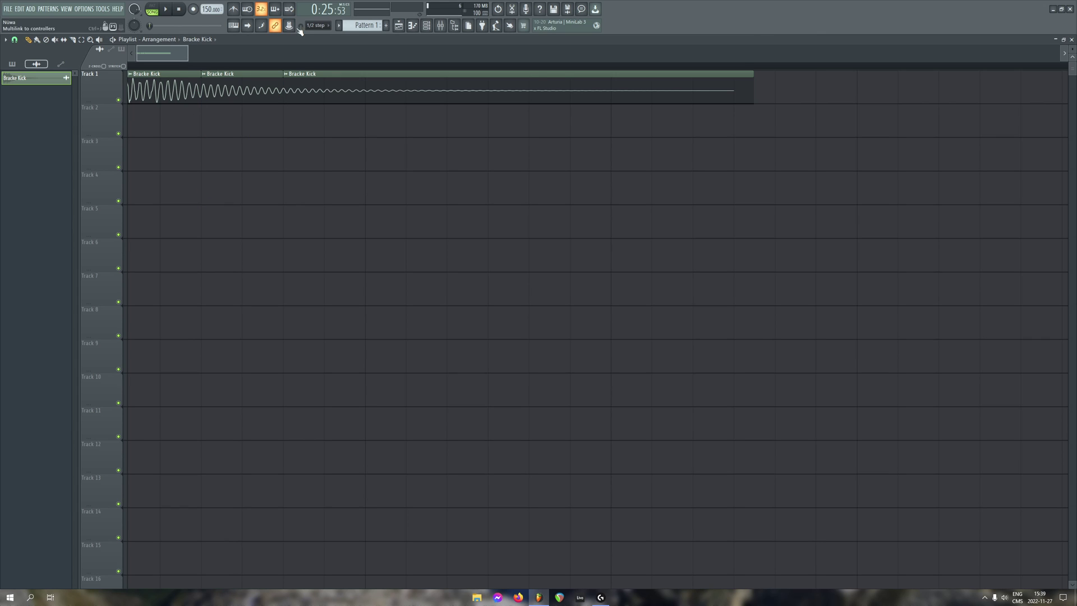
{"action": "left_click_drag", "start_coordinate": [407, 141], "coordinate": [406, 61]}
{"action": "left_click_drag", "start_coordinate": [570, 157], "coordinate": [570, 61]}
Cut the tail of the Bracke Kick clip further, removing some of the pieces split off there.
{"action": "left_click_drag", "start_coordinate": [693, 136], "coordinate": [726, 5]}
{"action": "left_click_drag", "start_coordinate": [699, 156], "coordinate": [693, 16]}
{"action": "left_click_drag", "start_coordinate": [612, 140], "coordinate": [635, 4]}
{"action": "left_click_drag", "start_coordinate": [676, 141], "coordinate": [676, 62]}
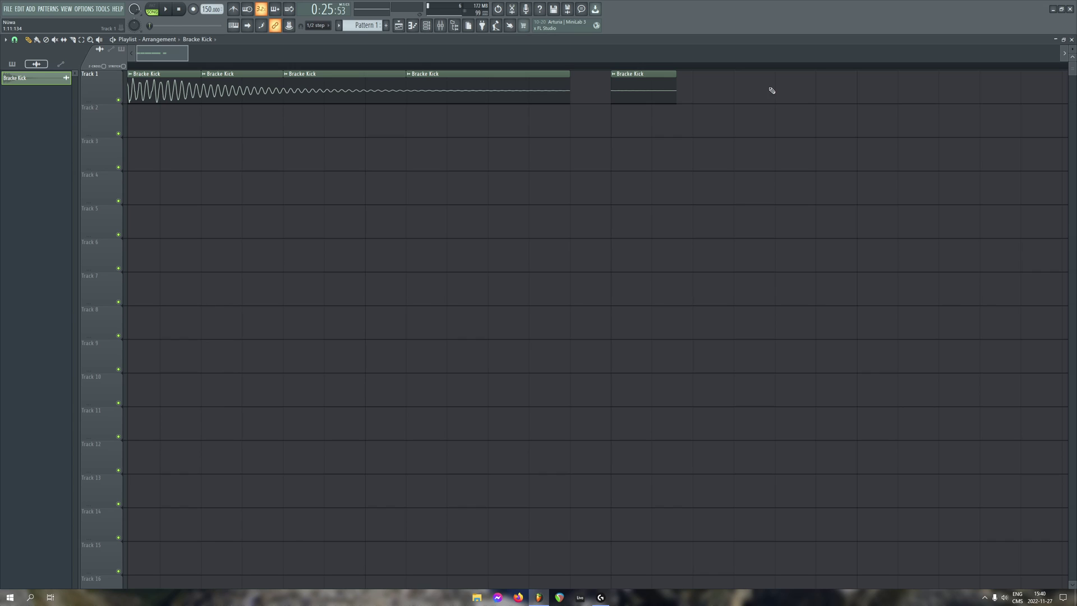
{"action": "left_click_drag", "start_coordinate": [635, 146], "coordinate": [672, 48]}
{"action": "left_click_drag", "start_coordinate": [651, 167], "coordinate": [654, 58]}
{"action": "left_click_drag", "start_coordinate": [529, 138], "coordinate": [529, 62]}
Delete all remaining slices except the first and lengthen that clip over the space they occupied.
{"action": "right_click", "coordinate": [446, 88]}
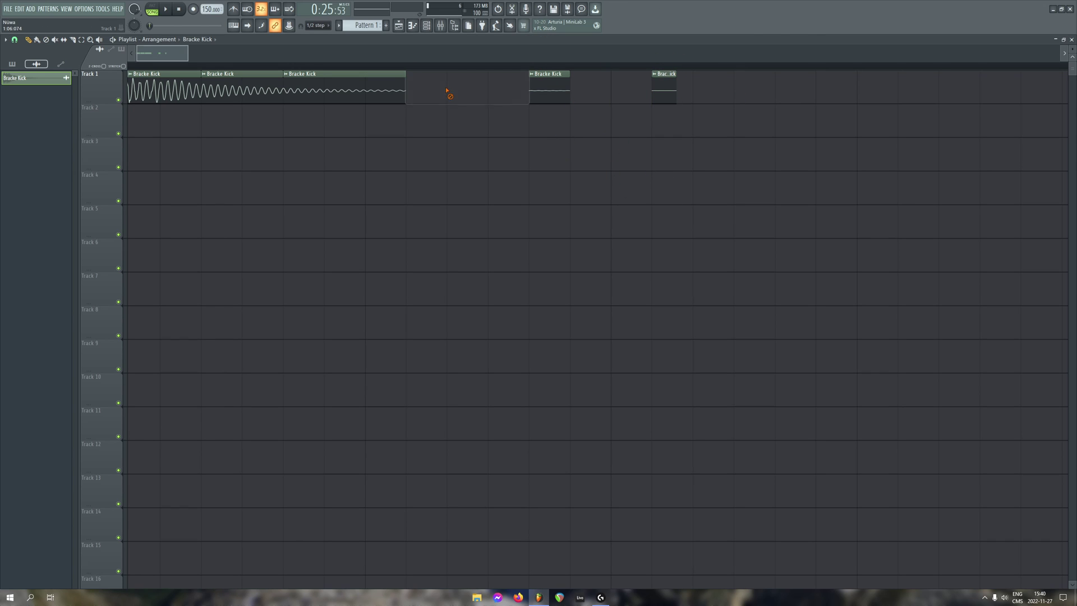
{"action": "right_click", "coordinate": [550, 89]}
{"action": "right_click", "coordinate": [665, 90]}
{"action": "right_click", "coordinate": [337, 90]}
{"action": "right_click", "coordinate": [217, 91]}
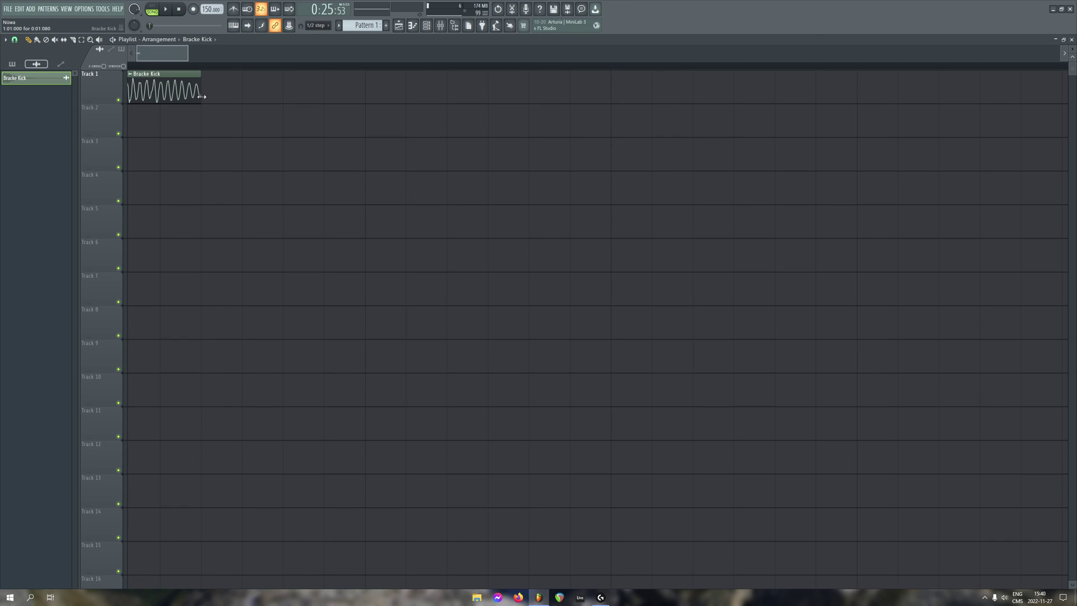
{"action": "left_click_drag", "start_coordinate": [201, 96], "coordinate": [529, 96]}
Switch to Logitech G HUB, review the horizontal scroll assignments, and return to FL Studio.
{"action": "left_click", "coordinate": [601, 597]}
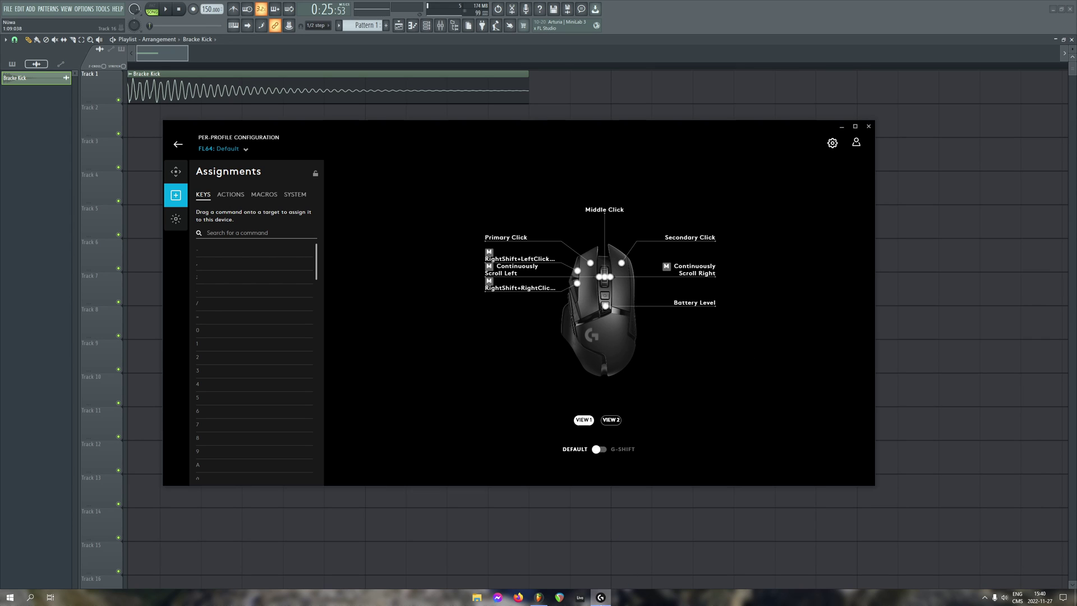
{"action": "left_click", "coordinate": [734, 487]}
Examine the playlist timeline back and forth between the Bracke Kick clip and the empty later bars.
{"action": "scroll", "coordinate": [572, 125], "scroll_direction": "right", "scroll_amount": 3}
{"action": "scroll", "coordinate": [562, 127], "scroll_direction": "left", "scroll_amount": 3}
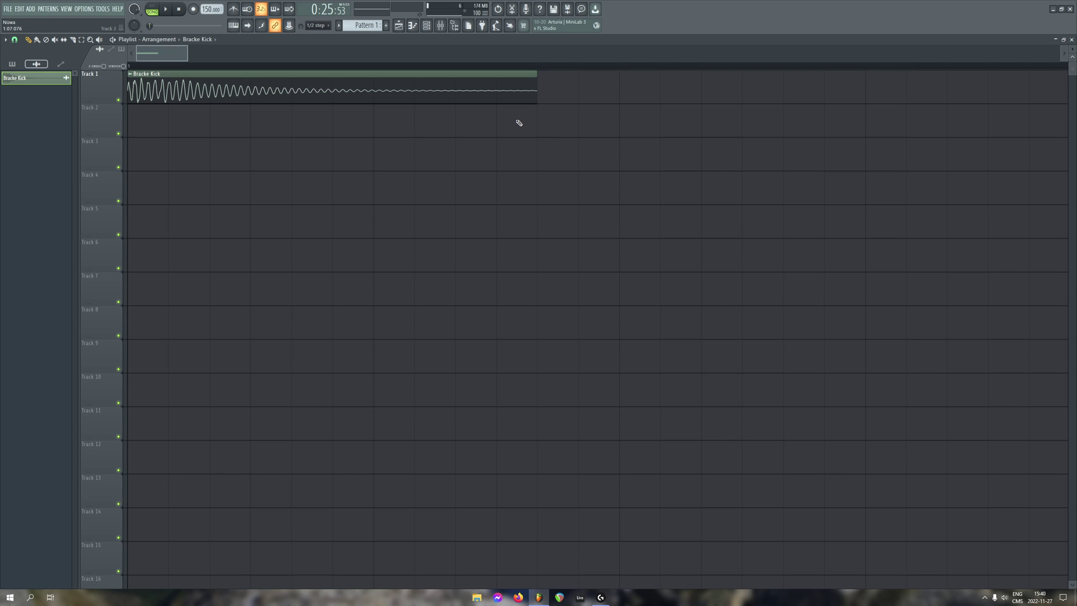
{"action": "scroll", "coordinate": [519, 123], "scroll_direction": "right", "scroll_amount": 5}
{"action": "scroll", "coordinate": [521, 124], "scroll_direction": "left", "scroll_amount": 5}
{"action": "scroll", "coordinate": [523, 127], "scroll_direction": "right", "scroll_amount": 4}
{"action": "scroll", "coordinate": [522, 127], "scroll_direction": "left", "scroll_amount": 10}
{"action": "scroll", "coordinate": [517, 125], "scroll_direction": "right", "scroll_amount": 10}
{"action": "scroll", "coordinate": [512, 127], "scroll_direction": "left", "scroll_amount": 10}
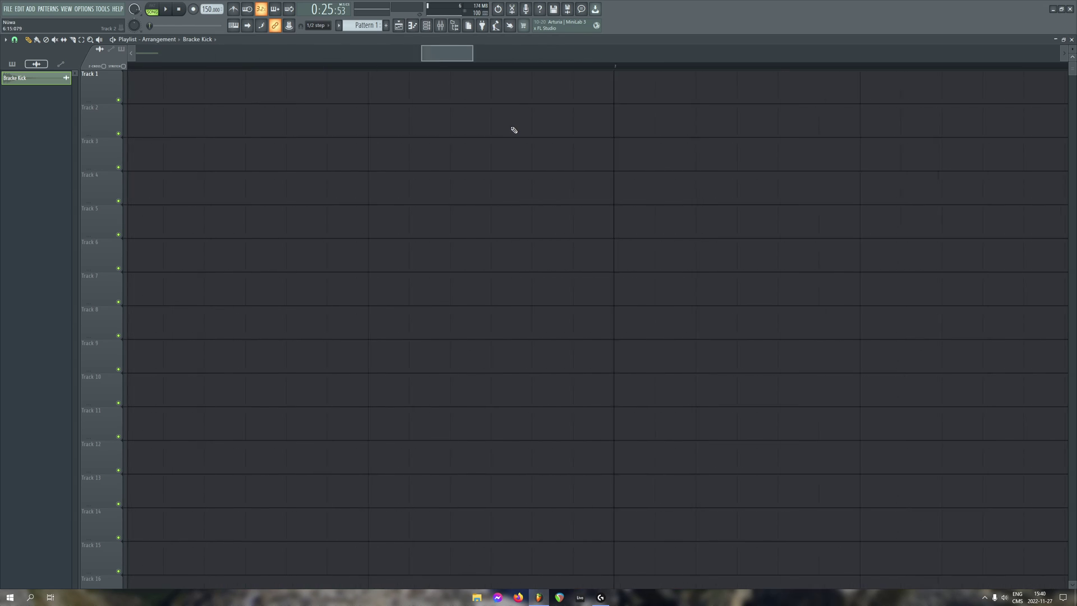
{"action": "scroll", "coordinate": [508, 129], "scroll_direction": "right", "scroll_amount": 10}
{"action": "scroll", "coordinate": [505, 130], "scroll_direction": "left", "scroll_amount": 10}
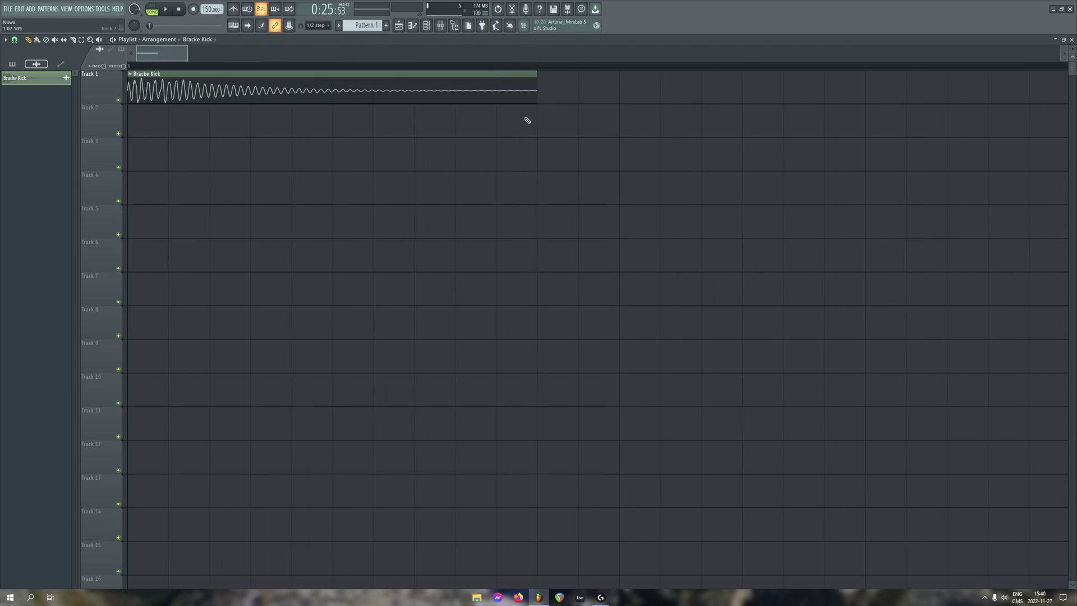
Shorten the Bracke Kick clip on Track 1 to a length of 0:00:160.
{"action": "left_click_drag", "start_coordinate": [538, 93], "coordinate": [249, 106]}
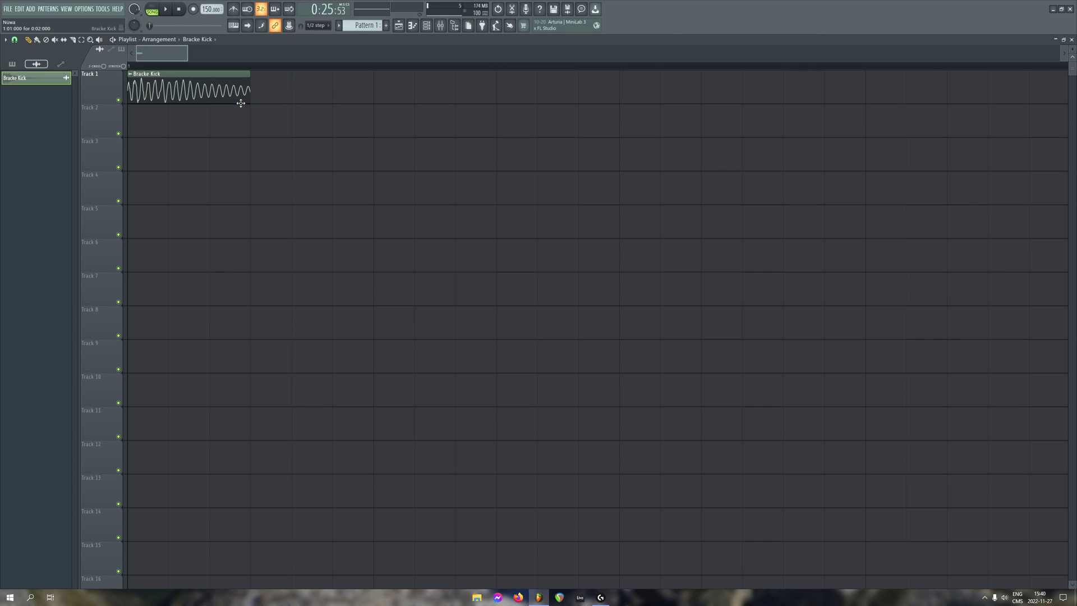
{"action": "scroll", "coordinate": [240, 103], "scroll_direction": "down", "scroll_amount": 2, "text": "ctrl"}
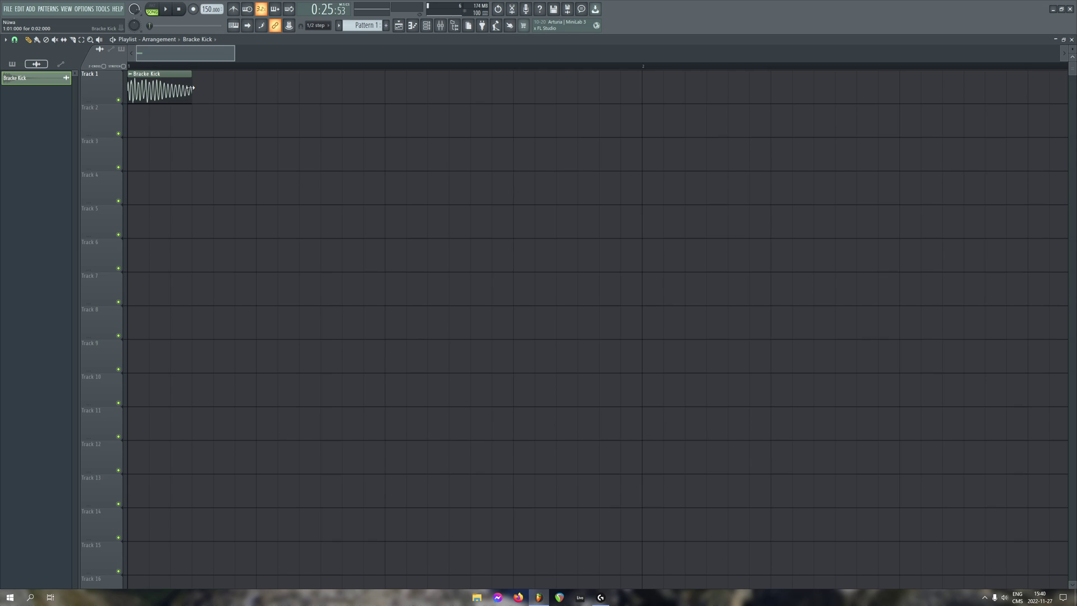
{"action": "left_click_drag", "start_coordinate": [192, 89], "coordinate": [137, 89]}
Examine the shortened Bracke Kick waveform on Track 1 at different magnifications and track heights.
{"action": "scroll", "coordinate": [137, 88], "scroll_direction": "up", "scroll_amount": 5, "text": "ctrl"}
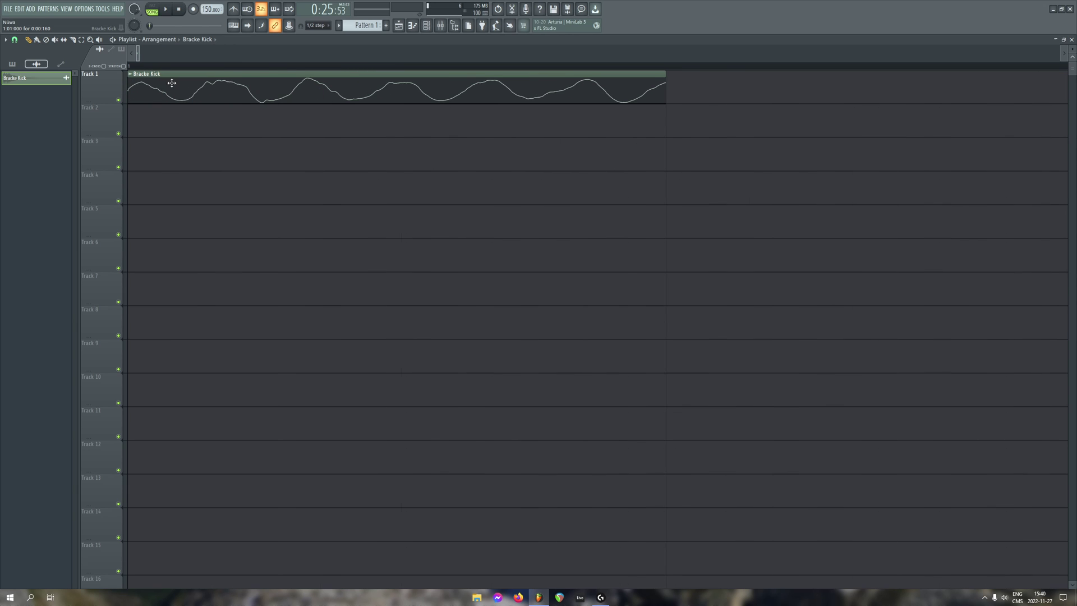
{"action": "scroll", "coordinate": [340, 195], "scroll_direction": "down", "scroll_amount": 5, "text": "ctrl"}
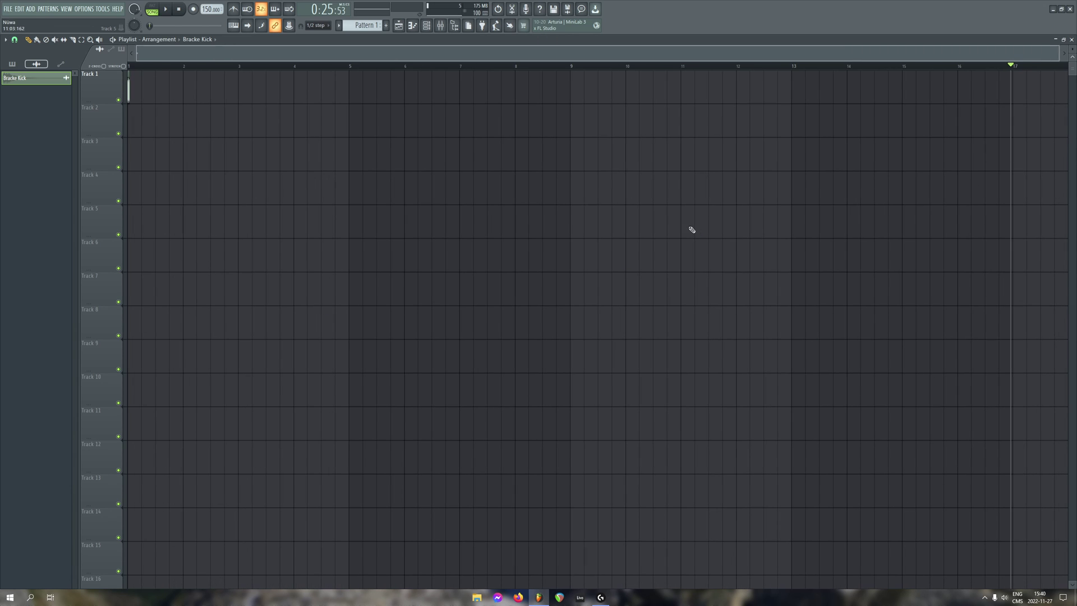
{"action": "scroll", "coordinate": [127, 87], "scroll_direction": "up", "scroll_amount": 5, "text": "ctrl"}
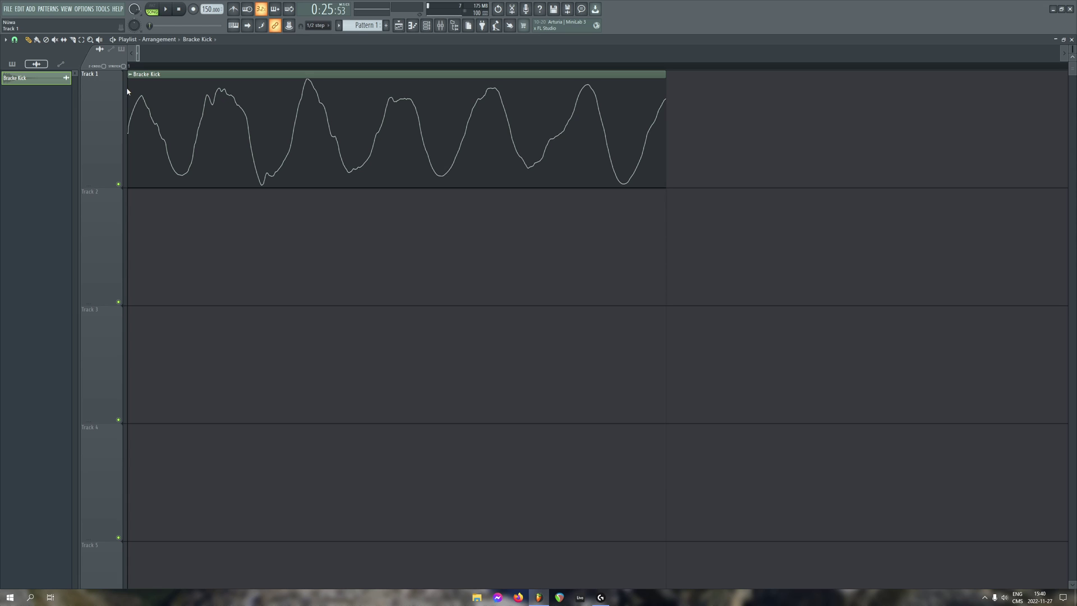
{"action": "scroll", "coordinate": [173, 141], "scroll_direction": "down", "scroll_amount": 4, "text": "ctrl"}
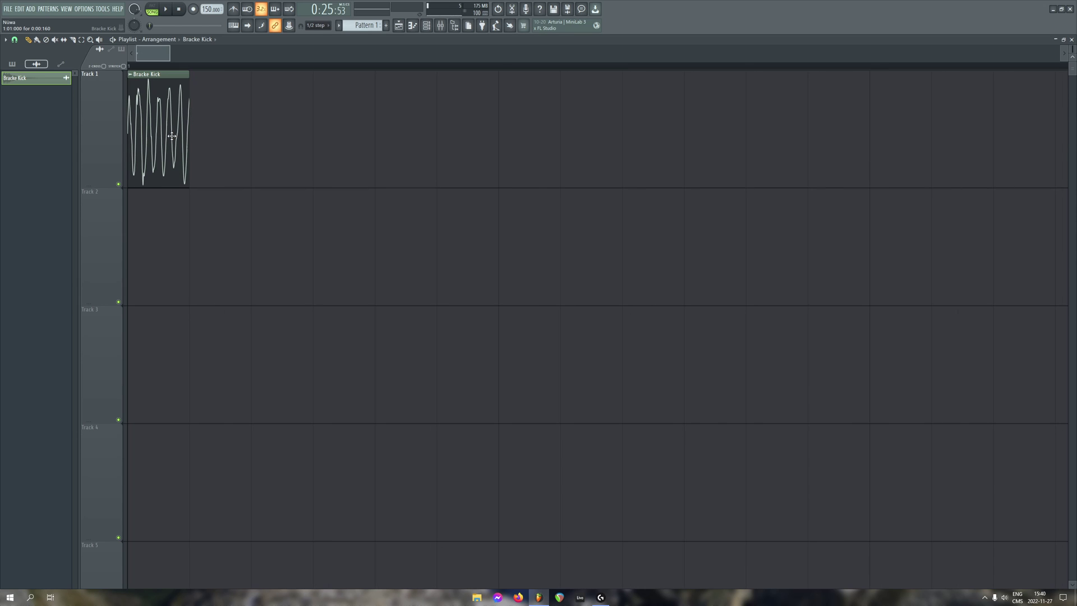
{"action": "scroll", "coordinate": [137, 142], "scroll_direction": "up", "scroll_amount": 4, "text": "ctrl"}
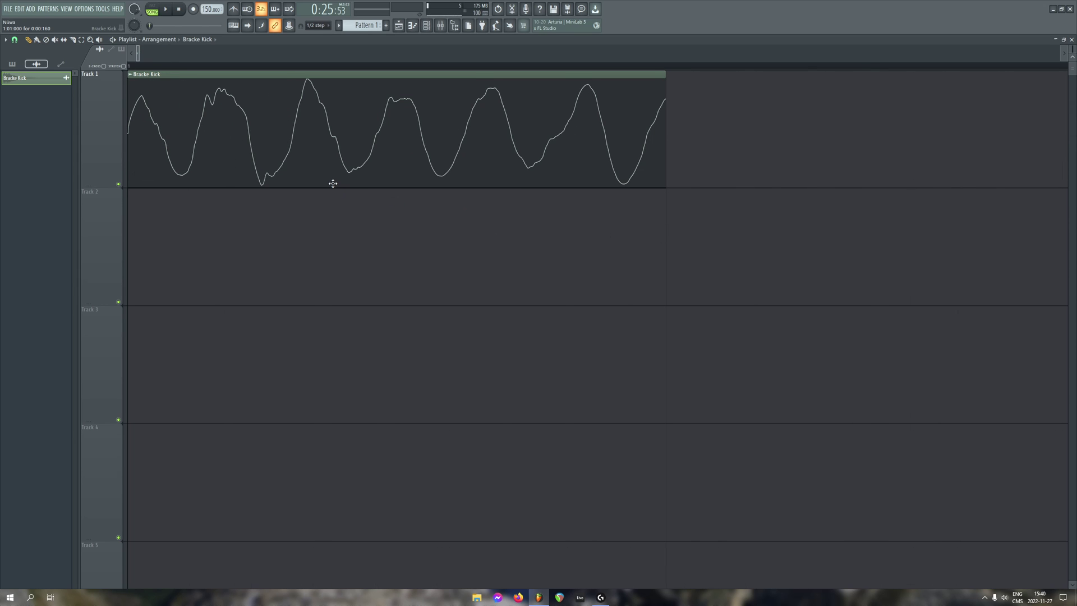
{"action": "scroll", "coordinate": [329, 179], "scroll_direction": "down", "scroll_amount": 2, "text": "ctrl"}
{"action": "scroll", "coordinate": [306, 170], "scroll_direction": "down", "scroll_amount": 2, "text": "alt"}
Select and deselect the Bracke Kick clip on Track 1, and reset the song position to the start.
{"action": "left_click_drag", "start_coordinate": [522, 106], "coordinate": [337, 112], "text": "ctrl"}
{"action": "scroll", "coordinate": [258, 121], "scroll_direction": "down", "scroll_amount": 6, "text": "ctrl"}
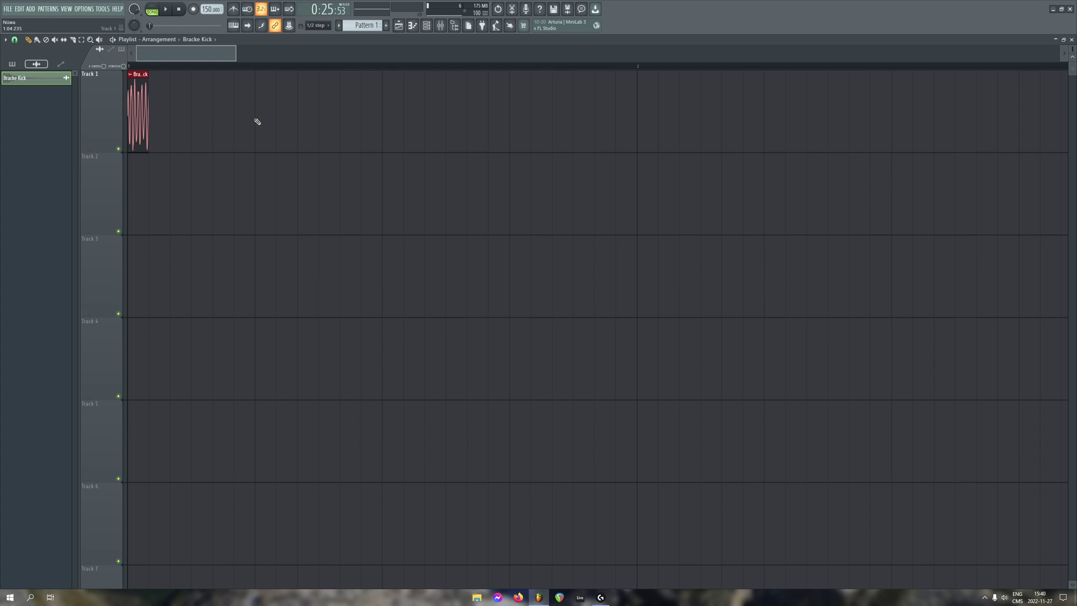
{"action": "left_click", "coordinate": [643, 68]}
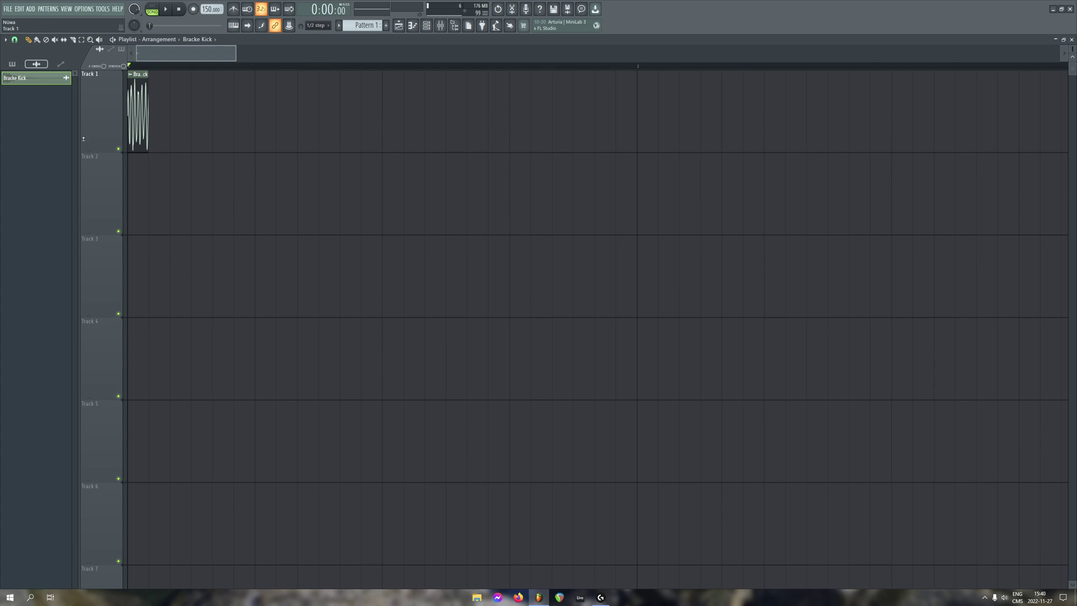
Move the Bracke Kick clip from the start of Track 1 to Track 54 in bar 39.
{"action": "scroll", "coordinate": [157, 121], "scroll_direction": "up", "scroll_amount": 5, "text": "ctrl"}
{"action": "left_click_drag", "start_coordinate": [175, 116], "coordinate": [1021, 125]}
{"action": "scroll", "coordinate": [695, 166], "scroll_direction": "down", "scroll_amount": 5}
{"action": "scroll", "coordinate": [729, 174], "scroll_direction": "down", "scroll_amount": 5}
{"action": "scroll", "coordinate": [803, 187], "scroll_direction": "down", "scroll_amount": 4}
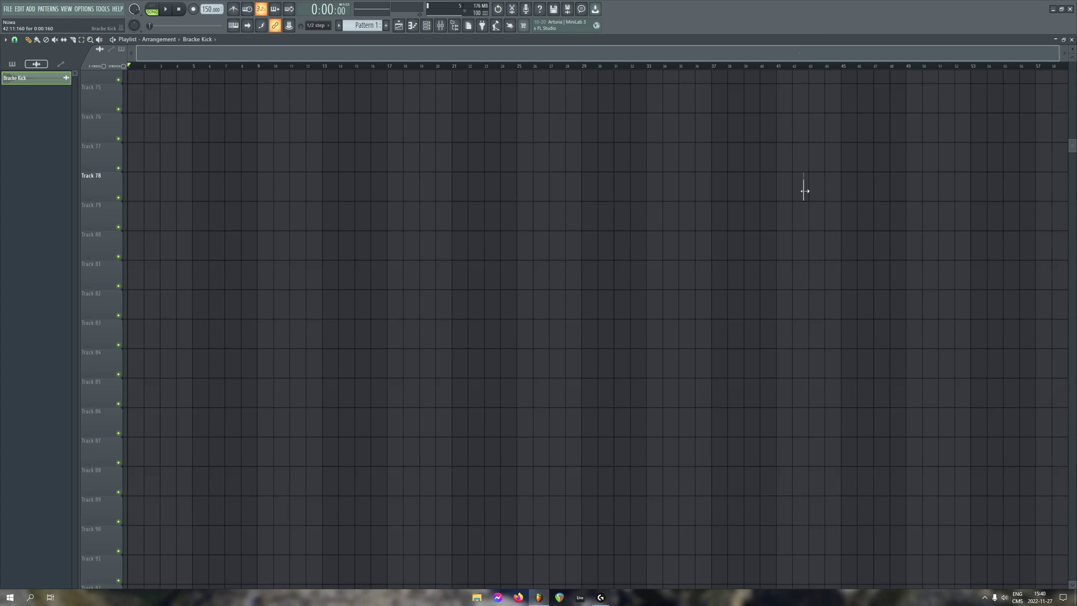
{"action": "scroll", "coordinate": [807, 179], "scroll_direction": "down", "scroll_amount": 6}
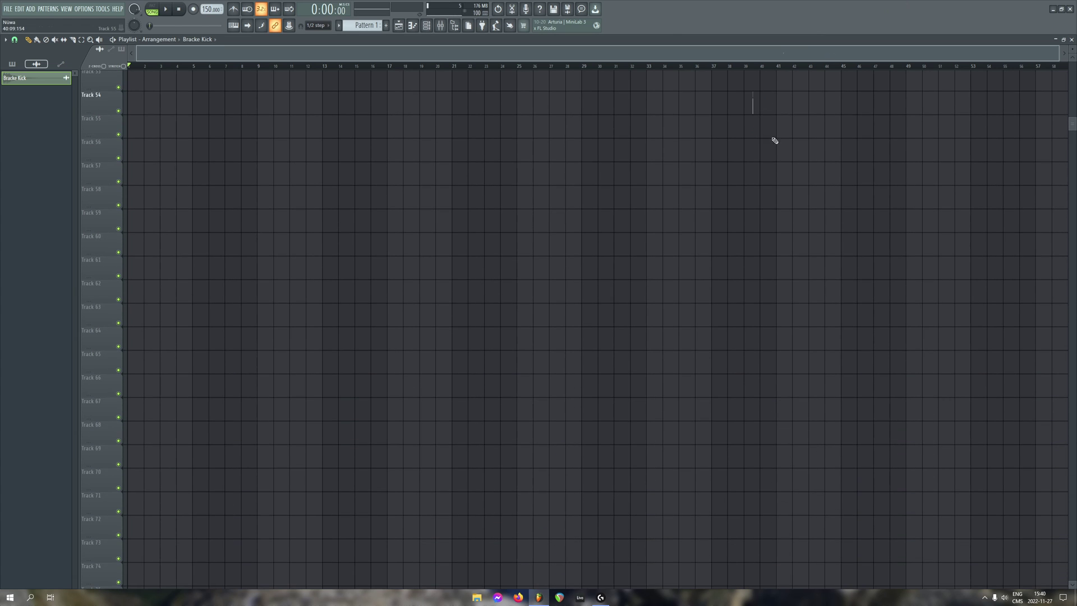
{"action": "scroll", "coordinate": [769, 381], "scroll_direction": "up", "scroll_amount": 6}
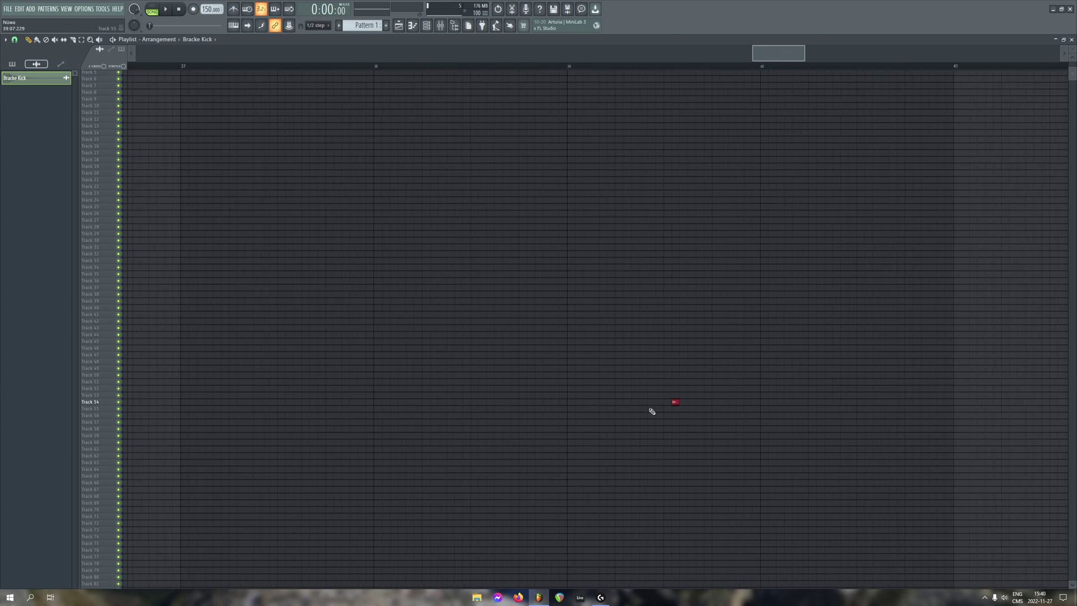
Delete the Bracke Kick clip from the playlist.
{"action": "scroll", "coordinate": [675, 402], "scroll_direction": "up", "scroll_amount": 5}
{"action": "scroll", "coordinate": [685, 385], "scroll_direction": "up", "scroll_amount": 2}
{"action": "left_click_drag", "start_coordinate": [756, 1], "coordinate": [588, 138]}
{"action": "scroll", "coordinate": [719, 151], "scroll_direction": "left", "scroll_amount": 4}
{"action": "scroll", "coordinate": [727, 144], "scroll_direction": "left", "scroll_amount": 2}
{"action": "scroll", "coordinate": [733, 140], "scroll_direction": "right", "scroll_amount": 6}
{"action": "scroll", "coordinate": [738, 138], "scroll_direction": "left", "scroll_amount": 3}
{"action": "scroll", "coordinate": [739, 139], "scroll_direction": "right", "scroll_amount": 4}
{"action": "scroll", "coordinate": [743, 138], "scroll_direction": "left", "scroll_amount": 10}
{"action": "scroll", "coordinate": [588, 138], "scroll_direction": "down", "scroll_amount": 4}
{"action": "right_click", "coordinate": [251, 117]}
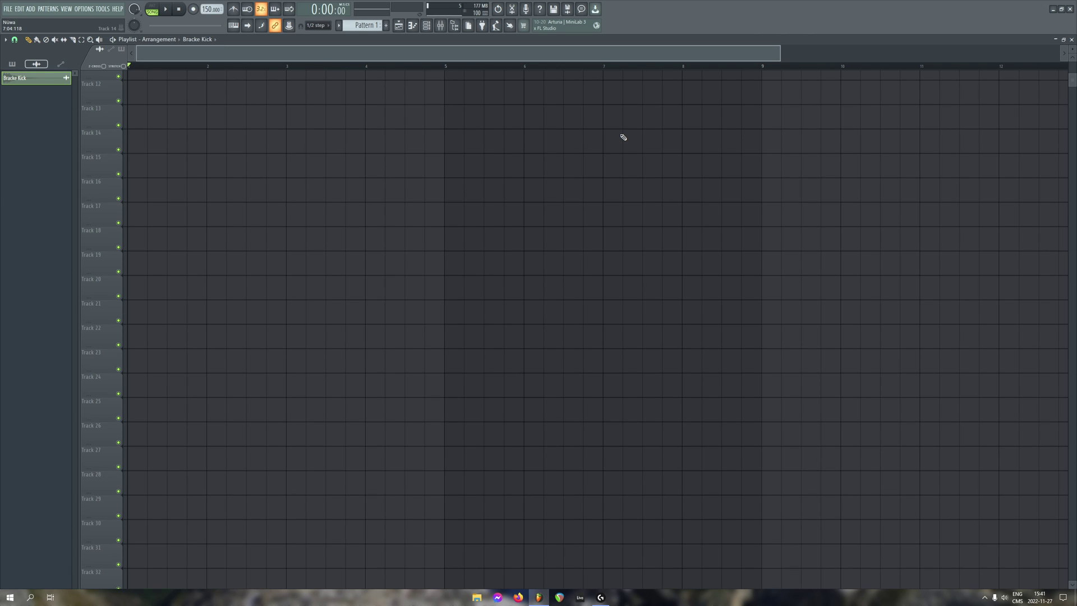
Switch to Logitech G HUB, inspect the button assignments in the mouse's second view, and return to FL Studio.
{"action": "left_click", "coordinate": [601, 597]}
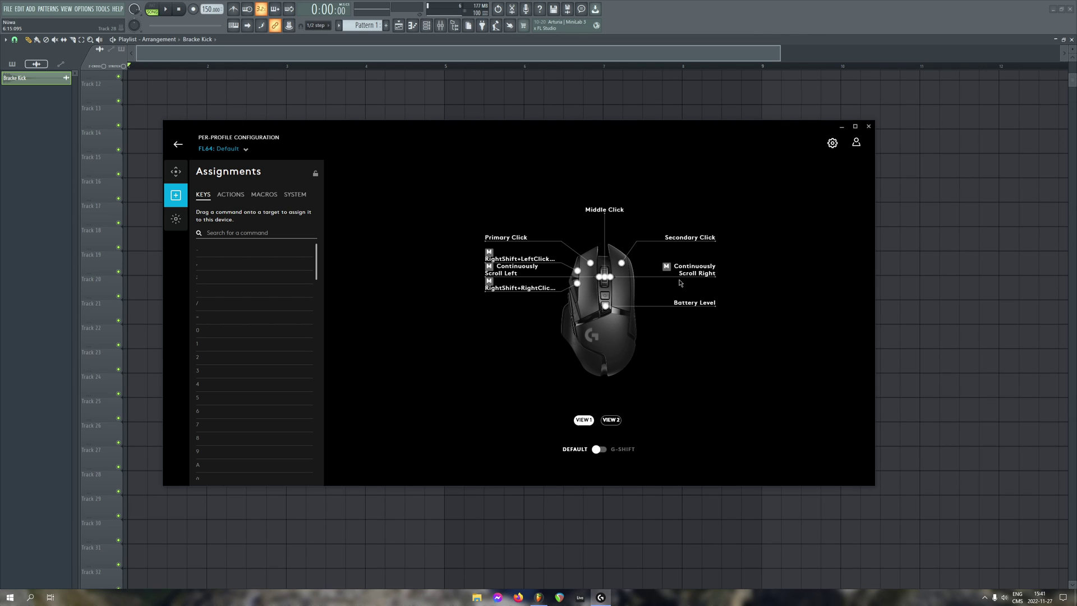
{"action": "left_click", "coordinate": [611, 420]}
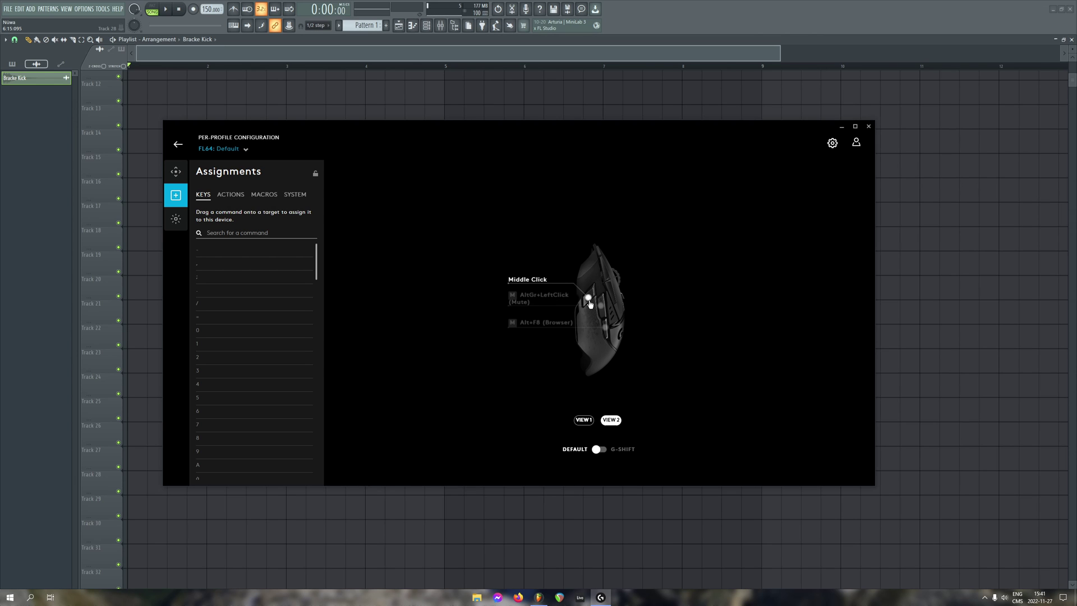
{"action": "left_click", "coordinate": [539, 595]}
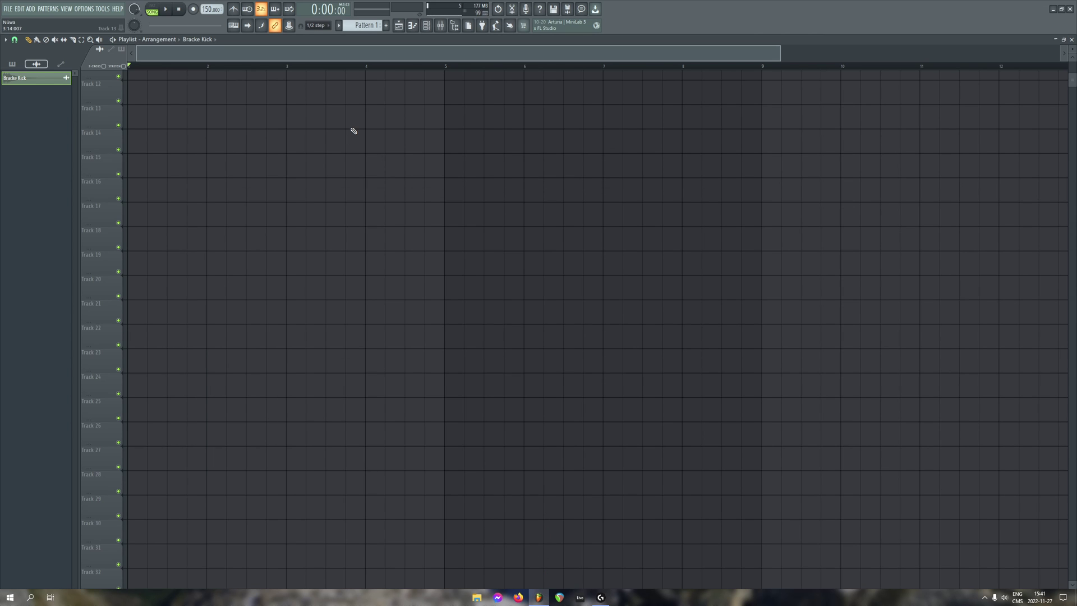
Demonstrate fast vertical and horizontal navigation across the empty playlist, finishing at bar 1 and Track 1.
{"action": "scroll", "coordinate": [346, 120], "scroll_direction": "up", "scroll_amount": 2}
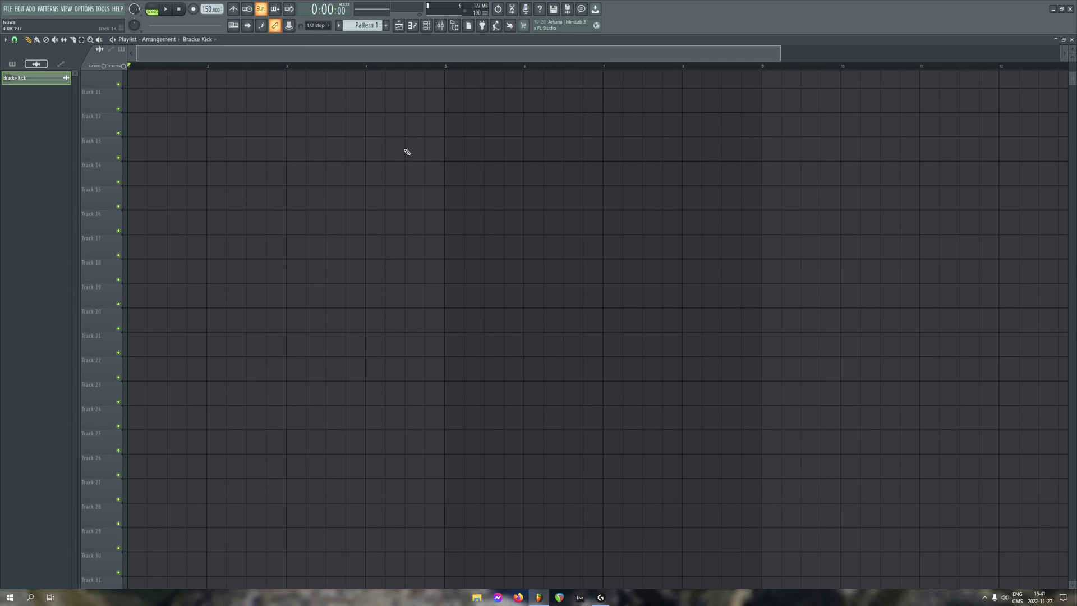
{"action": "left_click_drag", "start_coordinate": [405, 151], "coordinate": [535, 381]}
{"action": "left_click_drag", "start_coordinate": [535, 144], "coordinate": [434, 172]}
{"action": "scroll", "coordinate": [512, 140], "scroll_direction": "right", "scroll_amount": 3}
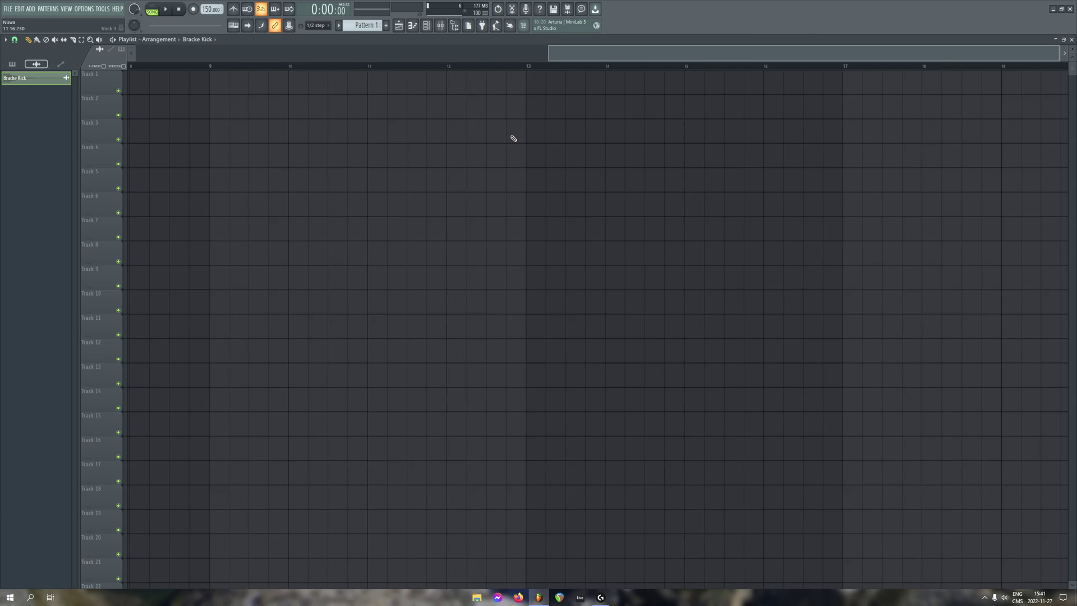
{"action": "scroll", "coordinate": [502, 135], "scroll_direction": "left", "scroll_amount": 3}
{"action": "scroll", "coordinate": [497, 134], "scroll_direction": "right", "scroll_amount": 4}
{"action": "scroll", "coordinate": [493, 135], "scroll_direction": "left", "scroll_amount": 4}
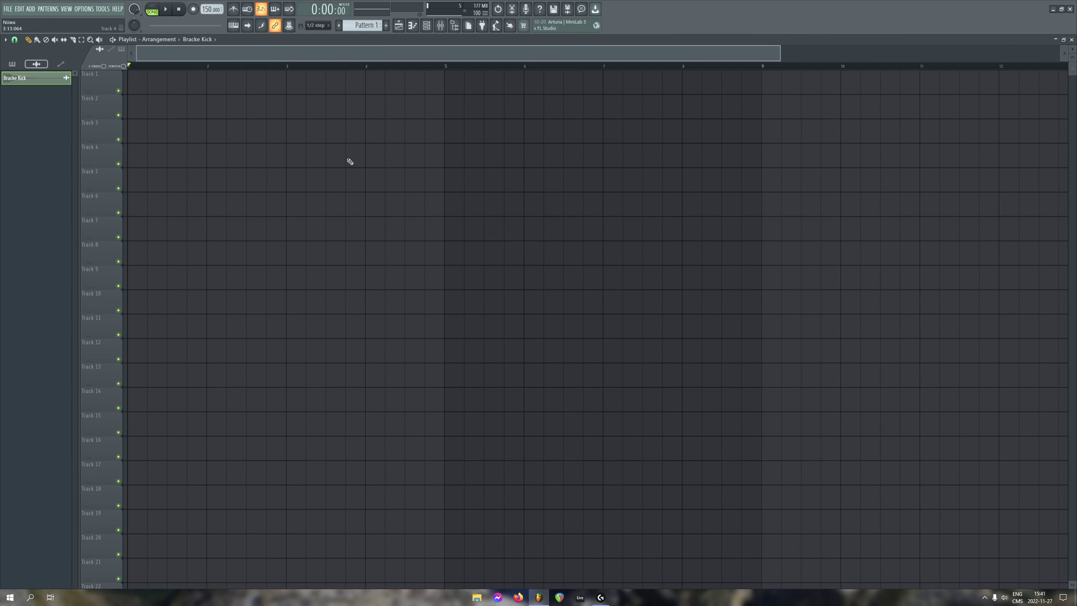
Place Bracke Kick clips on Track 3 in bar 2, Track 5 in bar 3 and Track 1 in bar 4.
{"action": "left_click", "coordinate": [228, 132]}
{"action": "left_click", "coordinate": [312, 177]}
{"action": "left_click", "coordinate": [403, 83]}
Move the Track 5 and Track 1 kick clips onto Track 3, just after the existing clip in bar 2.
{"action": "scroll", "coordinate": [239, 154], "scroll_direction": "up", "scroll_amount": 5}
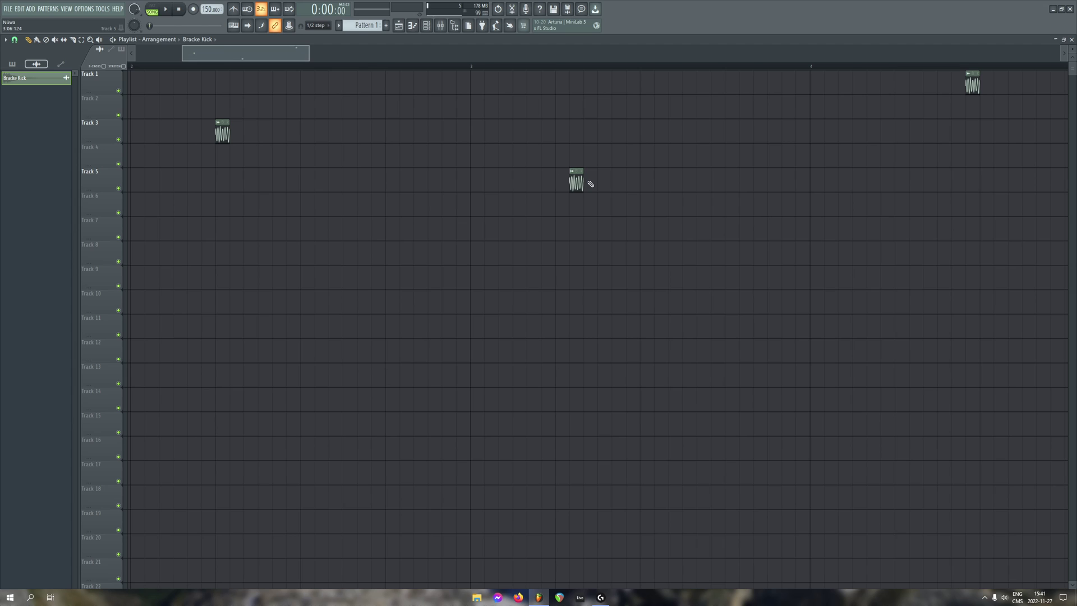
{"action": "left_click_drag", "start_coordinate": [582, 182], "coordinate": [257, 134]}
{"action": "left_click_drag", "start_coordinate": [974, 87], "coordinate": [281, 135]}
Inspect the three Bracke Kick clips on Track 3 at several zoom levels, both close up and across the wider arrangement.
{"action": "left_click_drag", "start_coordinate": [442, 134], "coordinate": [233, 115]}
{"action": "scroll", "coordinate": [599, 299], "scroll_direction": "down", "scroll_amount": 4}
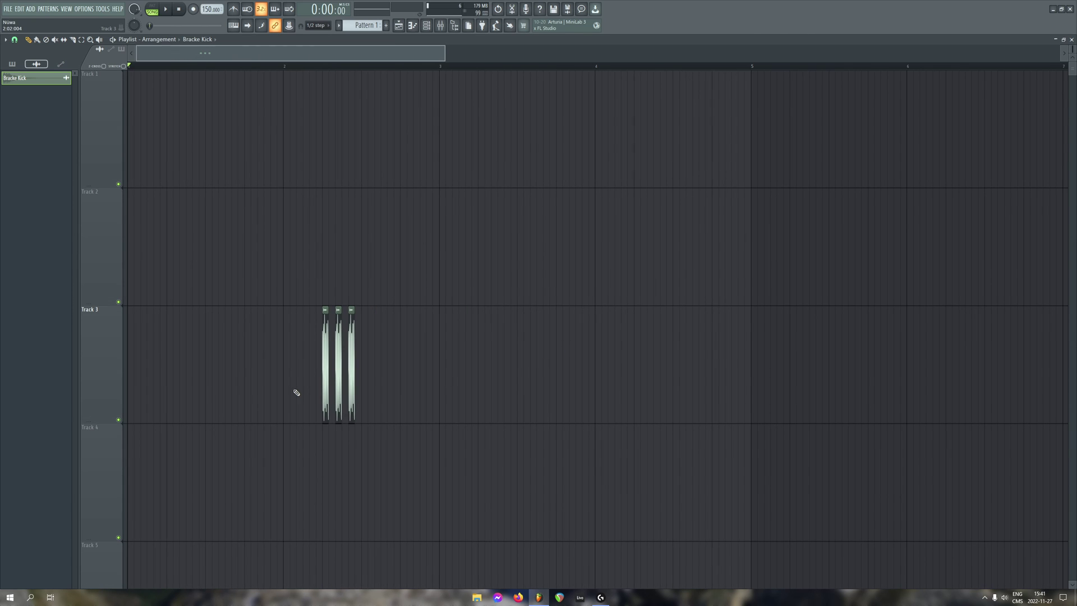
{"action": "left_click_drag", "start_coordinate": [317, 376], "coordinate": [329, 370]}
{"action": "scroll", "coordinate": [323, 368], "scroll_direction": "down", "scroll_amount": 3}
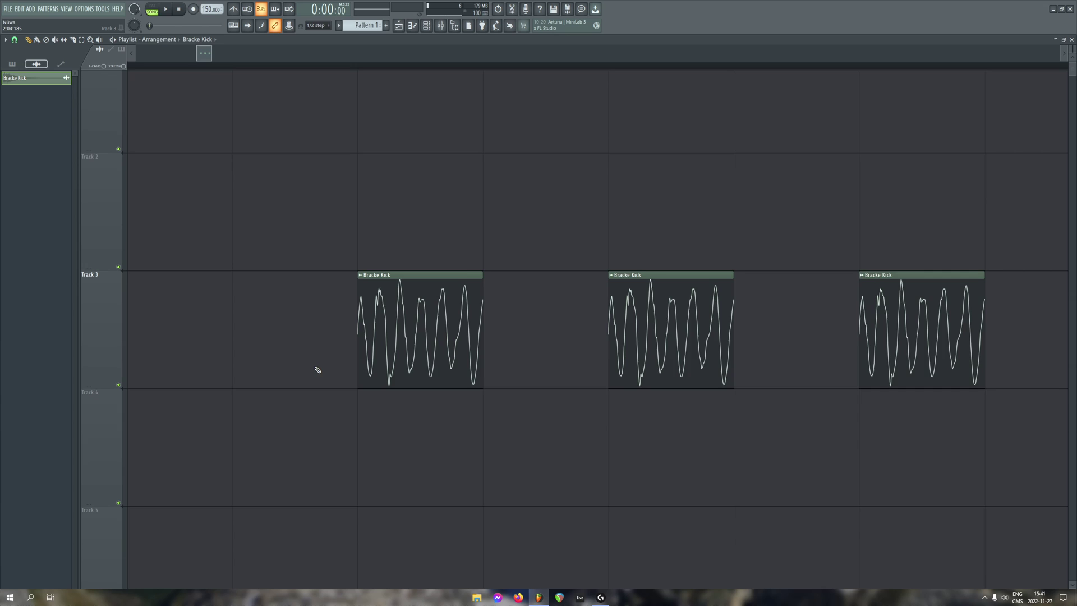
{"action": "scroll", "coordinate": [358, 368], "scroll_direction": "down", "scroll_amount": 1}
{"action": "left_click_drag", "start_coordinate": [716, 181], "coordinate": [576, 312]}
{"action": "scroll", "coordinate": [419, 312], "scroll_direction": "down", "scroll_amount": 3}
{"action": "scroll", "coordinate": [406, 310], "scroll_direction": "down", "scroll_amount": 6}
{"action": "mouse_move", "coordinate": [428, 303]}
{"action": "left_mouse_down"}
{"action": "mouse_move", "coordinate": [928, 306]}
{"action": "mouse_move", "coordinate": [824, 120]}
{"action": "mouse_move", "coordinate": [635, 219]}
{"action": "mouse_move", "coordinate": [750, 288]}
{"action": "mouse_move", "coordinate": [880, 216]}
{"action": "left_mouse_up"}
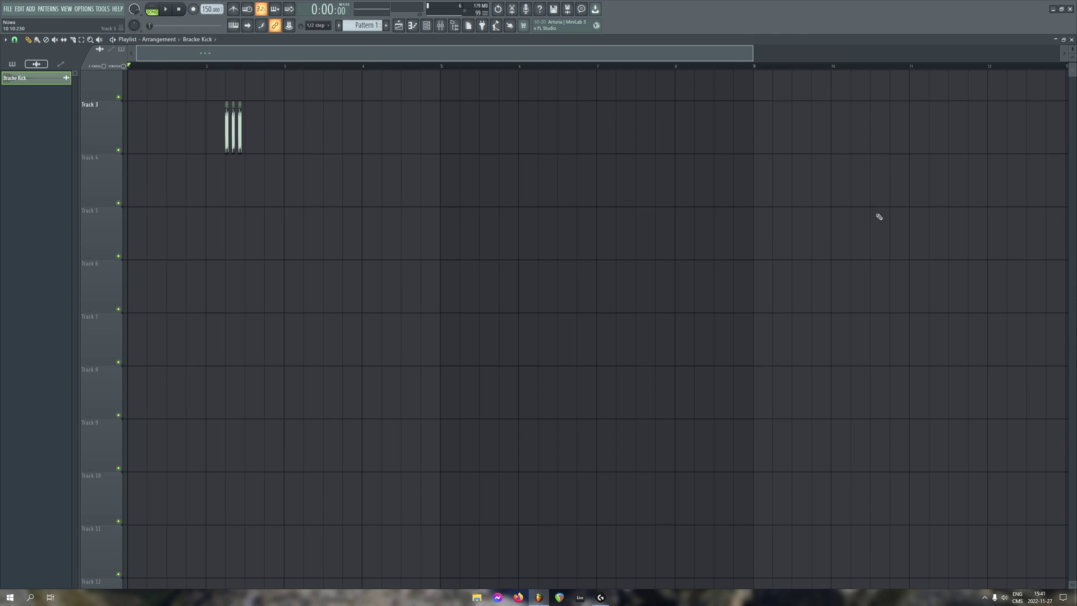
{"action": "scroll", "coordinate": [621, 300], "scroll_direction": "up", "scroll_amount": 2}
{"action": "scroll", "coordinate": [181, 234], "scroll_direction": "up", "scroll_amount": 1}
{"action": "scroll", "coordinate": [429, 233], "scroll_direction": "up", "scroll_amount": 5}
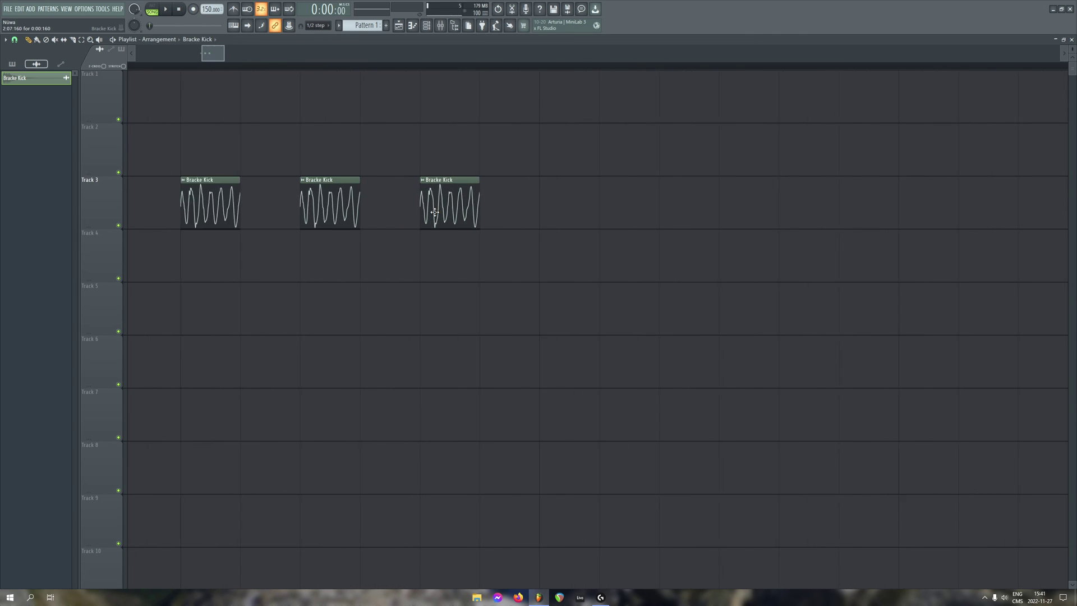
Try deleting the third Bracke Kick clip on Track 3, and undo the deletion.
{"action": "scroll", "coordinate": [435, 212], "scroll_direction": "up", "scroll_amount": 1}
{"action": "right_click", "coordinate": [446, 220]}
{"action": "scroll", "coordinate": [681, 240], "scroll_direction": "down", "scroll_amount": 5}
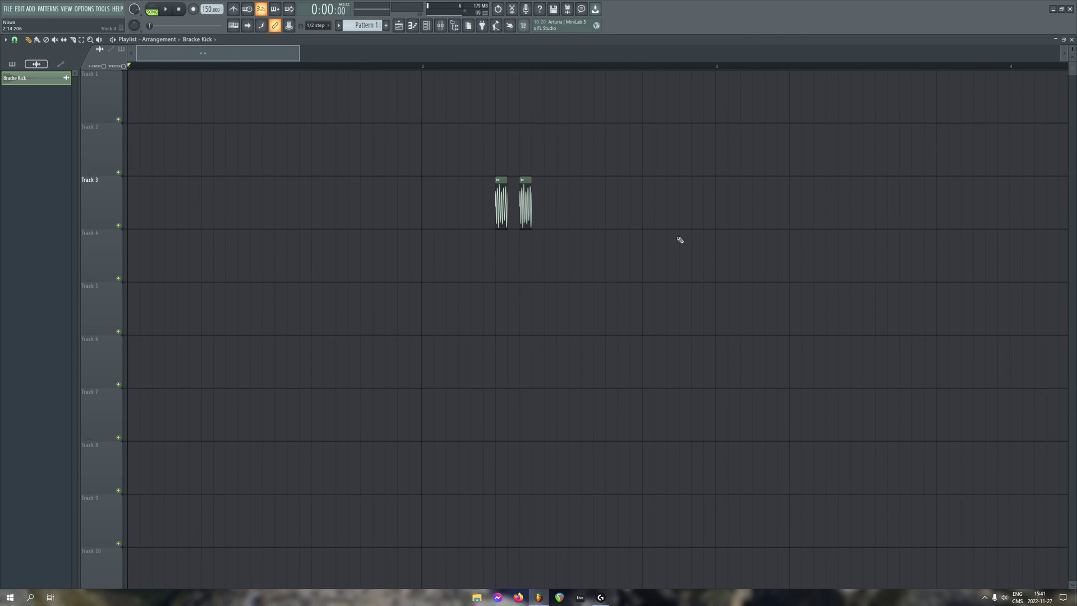
{"action": "key", "text": "ctrl+z"}
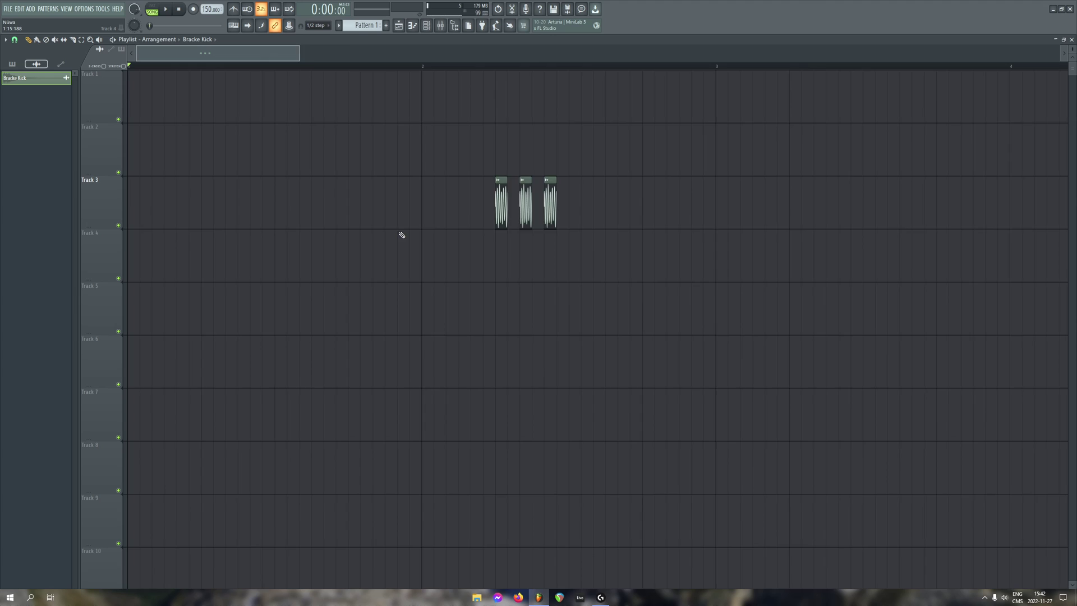
Select all three Bracke Kick clips on Track 3, move them up to Track 1 and deselect them.
{"action": "scroll", "coordinate": [547, 202], "scroll_direction": "down", "scroll_amount": 2}
{"action": "scroll", "coordinate": [592, 185], "scroll_direction": "right", "scroll_amount": 8}
{"action": "left_click_drag", "start_coordinate": [744, 347], "coordinate": [9, 178]}
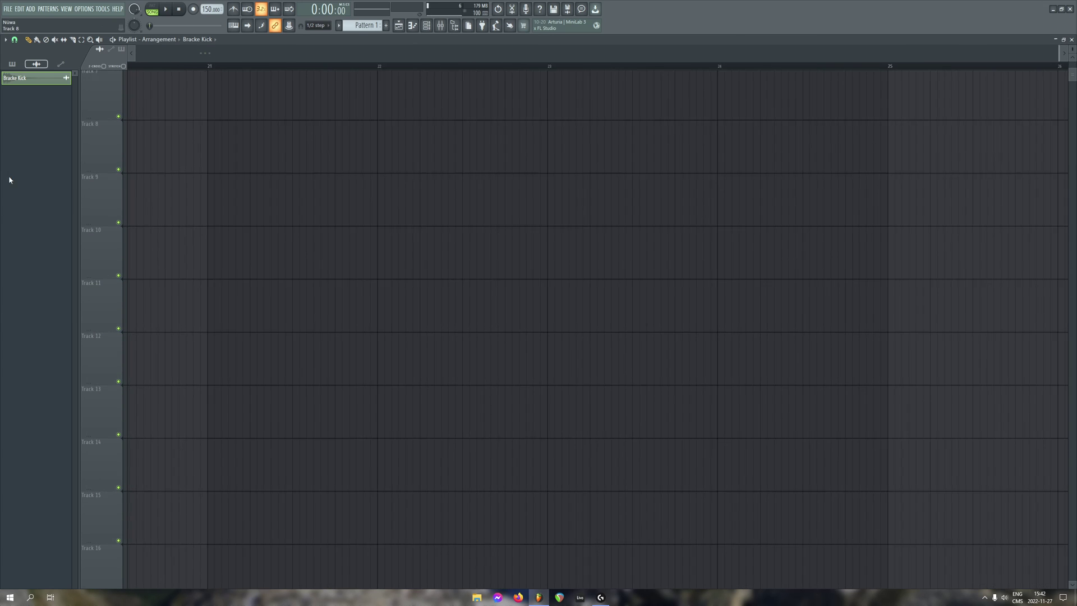
{"action": "scroll", "coordinate": [649, 217], "scroll_direction": "down", "scroll_amount": 5}
{"action": "right_click", "coordinate": [694, 226], "text": "ctrl"}
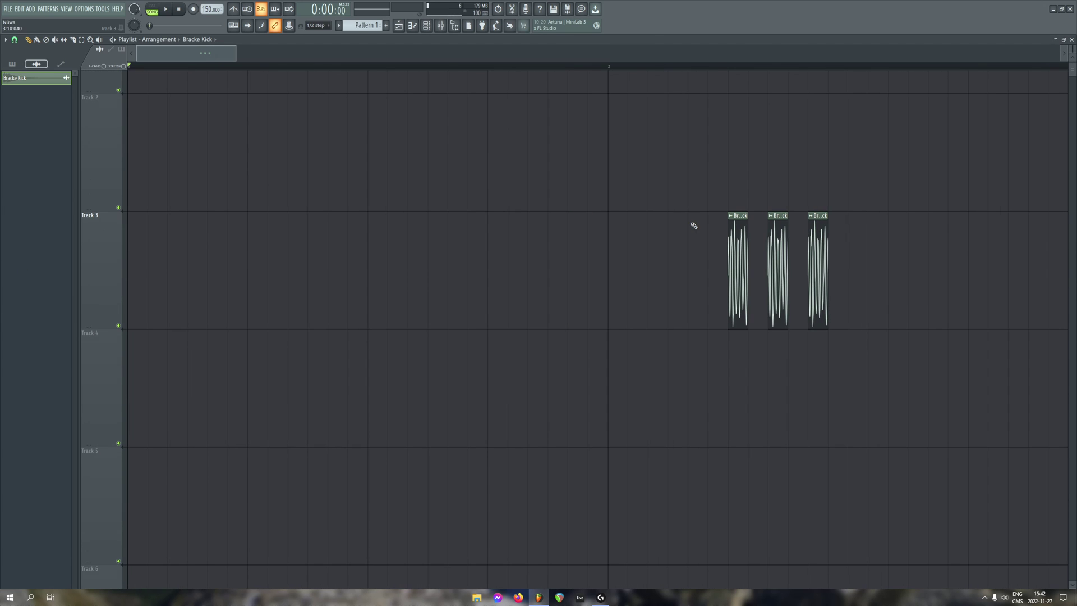
{"action": "left_click_drag", "start_coordinate": [882, 280], "coordinate": [663, 245]}
{"action": "scroll", "coordinate": [664, 245], "scroll_direction": "down", "scroll_amount": 4}
{"action": "scroll", "coordinate": [516, 245], "scroll_direction": "down", "scroll_amount": 4}
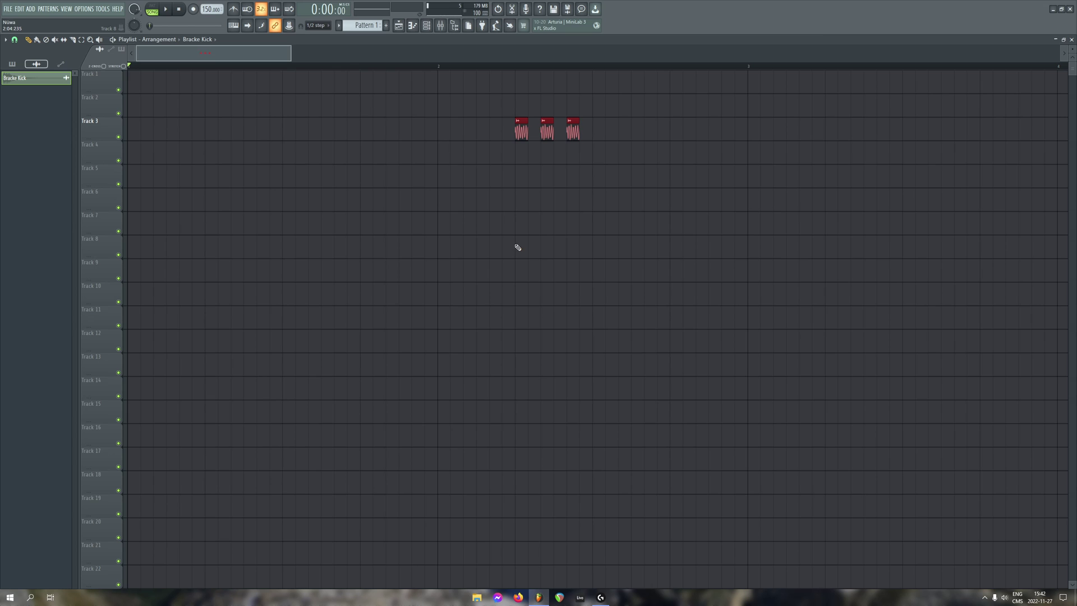
{"action": "left_click_drag", "start_coordinate": [524, 133], "coordinate": [528, 8]}
{"action": "left_click", "coordinate": [648, 161], "text": "ctrl"}
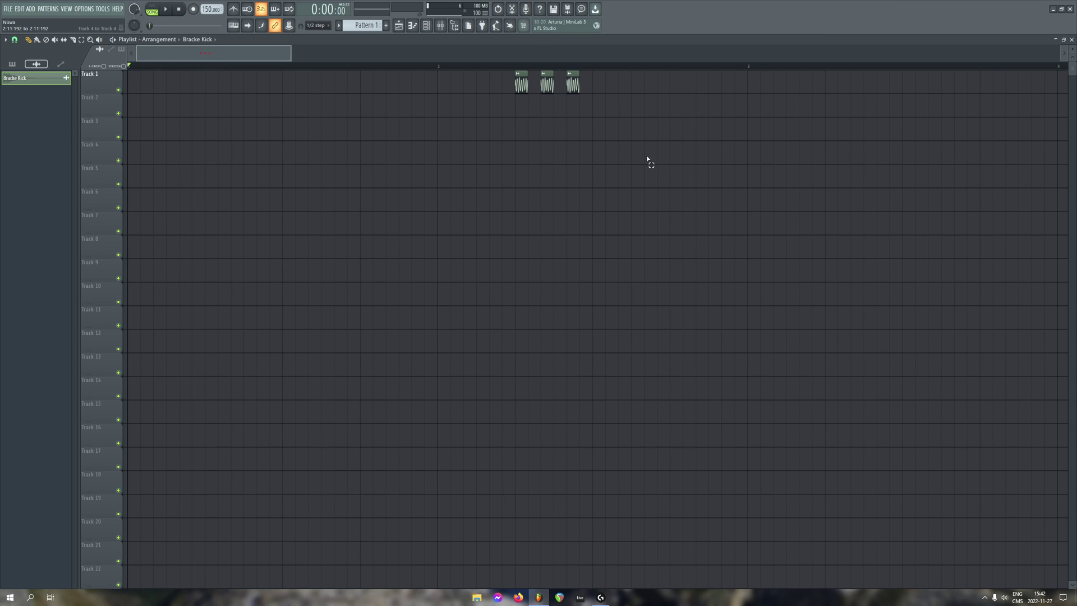
Select all the kick clips, move them to the start of bar 1 on Track 1 and deselect them.
{"action": "mouse_move", "coordinate": [649, 161]}
{"action": "left_mouse_down"}
{"action": "mouse_move", "coordinate": [185, 303]}
{"action": "mouse_move", "coordinate": [500, 339]}
{"action": "mouse_move", "coordinate": [262, 310]}
{"action": "mouse_move", "coordinate": [733, 166]}
{"action": "mouse_move", "coordinate": [618, 197]}
{"action": "mouse_move", "coordinate": [1070, 253]}
{"action": "mouse_move", "coordinate": [524, 161]}
{"action": "mouse_move", "coordinate": [997, 598]}
{"action": "left_mouse_up"}
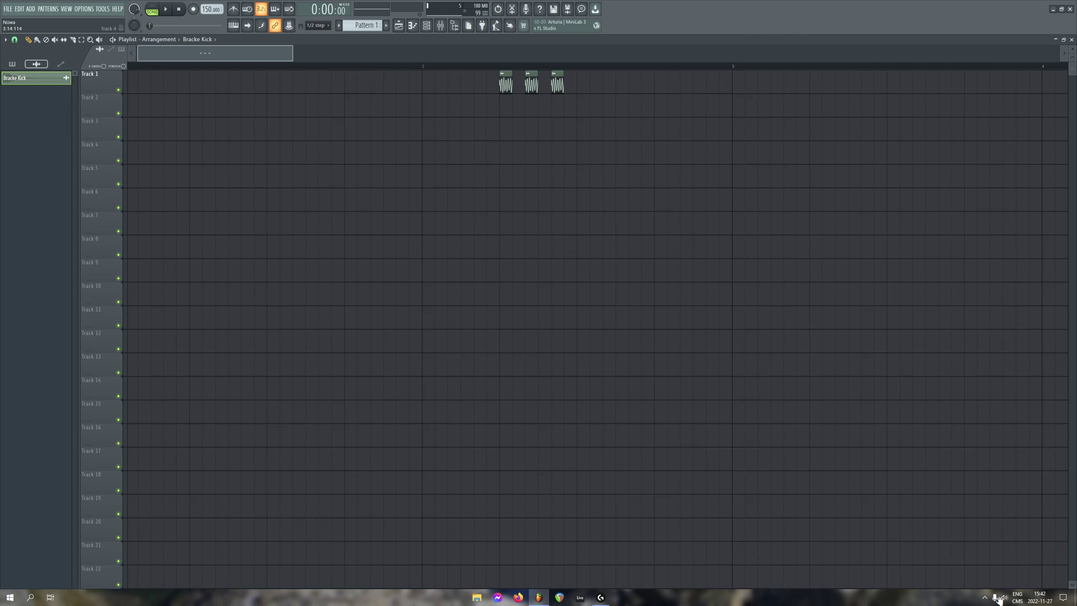
{"action": "key", "text": "ctrl+a"}
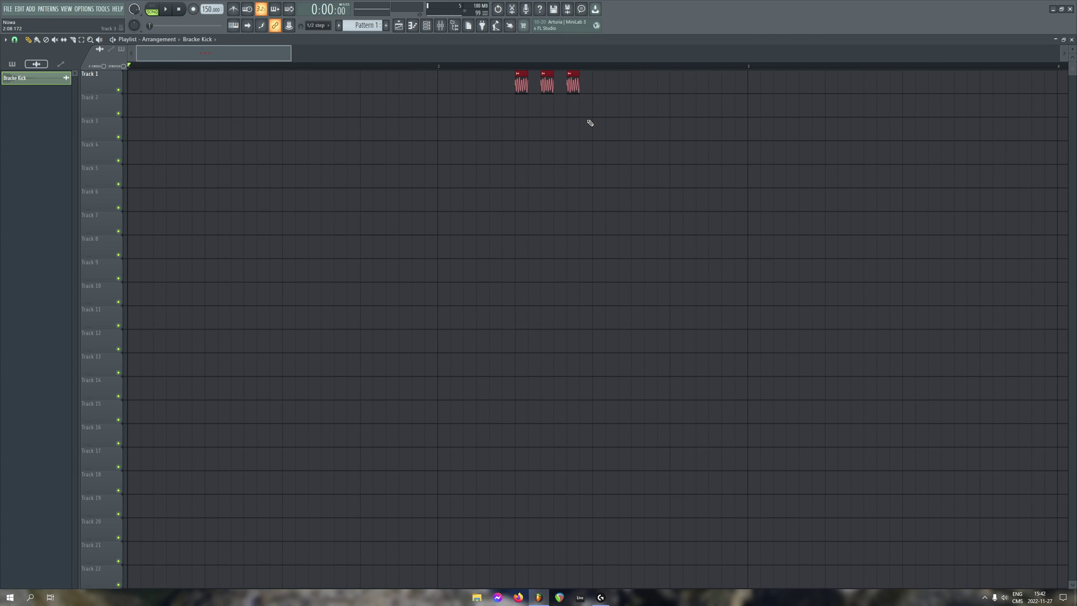
{"action": "scroll", "coordinate": [589, 120], "scroll_direction": "down", "scroll_amount": 3}
{"action": "left_click_drag", "start_coordinate": [300, 84], "coordinate": [128, 79]}
{"action": "scroll", "coordinate": [277, 153], "scroll_direction": "down", "scroll_amount": 2}
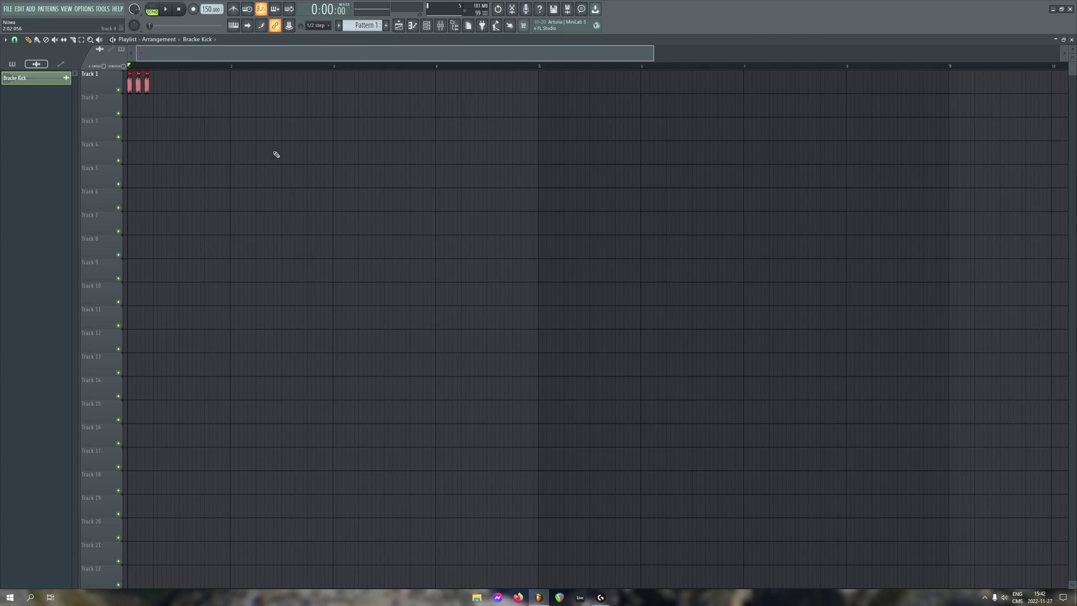
{"action": "key", "text": "ctrl+d"}
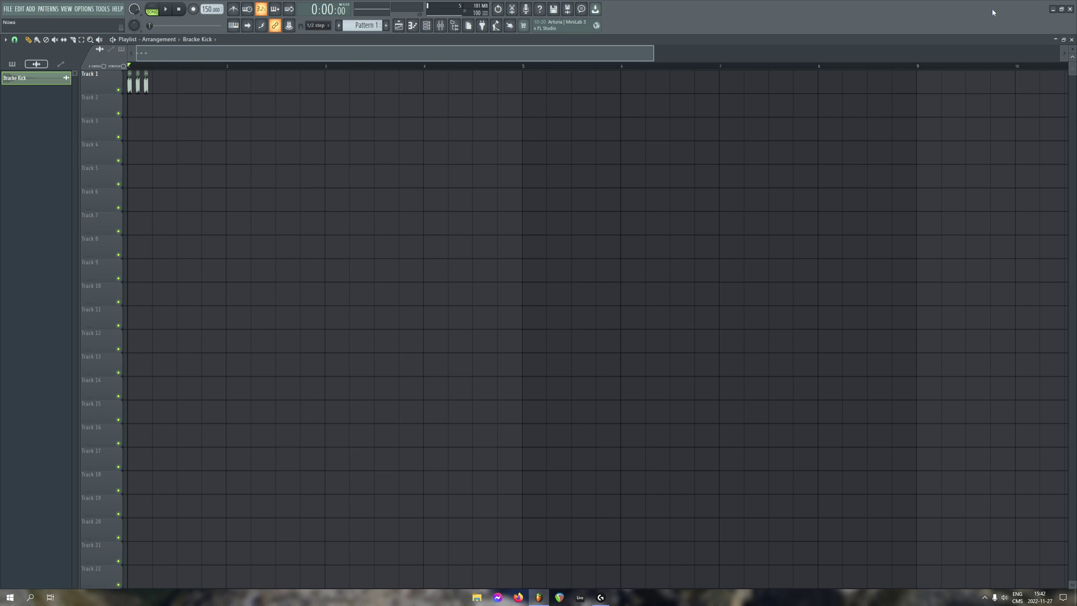
Browse down through the empty tracks beyond Track 200, and return to the kick clips on Track 1.
{"action": "scroll", "coordinate": [200, 136], "scroll_direction": "down", "scroll_amount": 5}
{"action": "scroll", "coordinate": [200, 136], "scroll_direction": "down", "scroll_amount": 20}
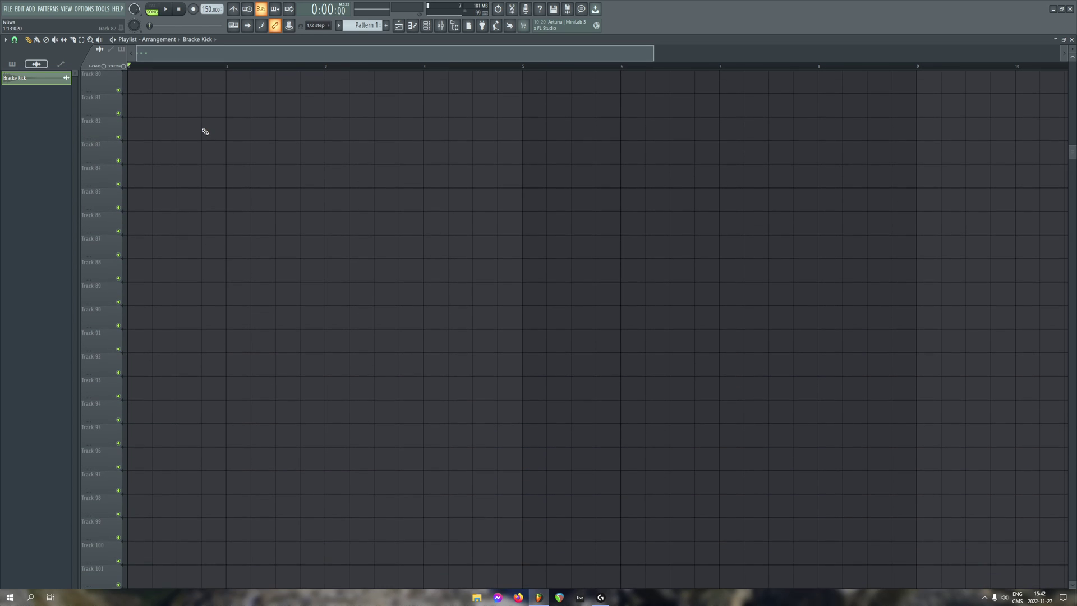
{"action": "scroll", "coordinate": [210, 129], "scroll_direction": "down", "scroll_amount": 14}
{"action": "left_click_drag", "start_coordinate": [1072, 309], "coordinate": [1072, 68]}
{"action": "scroll", "coordinate": [277, 144], "scroll_direction": "down", "scroll_amount": 5}
{"action": "scroll", "coordinate": [373, 95], "scroll_direction": "down", "scroll_amount": 20}
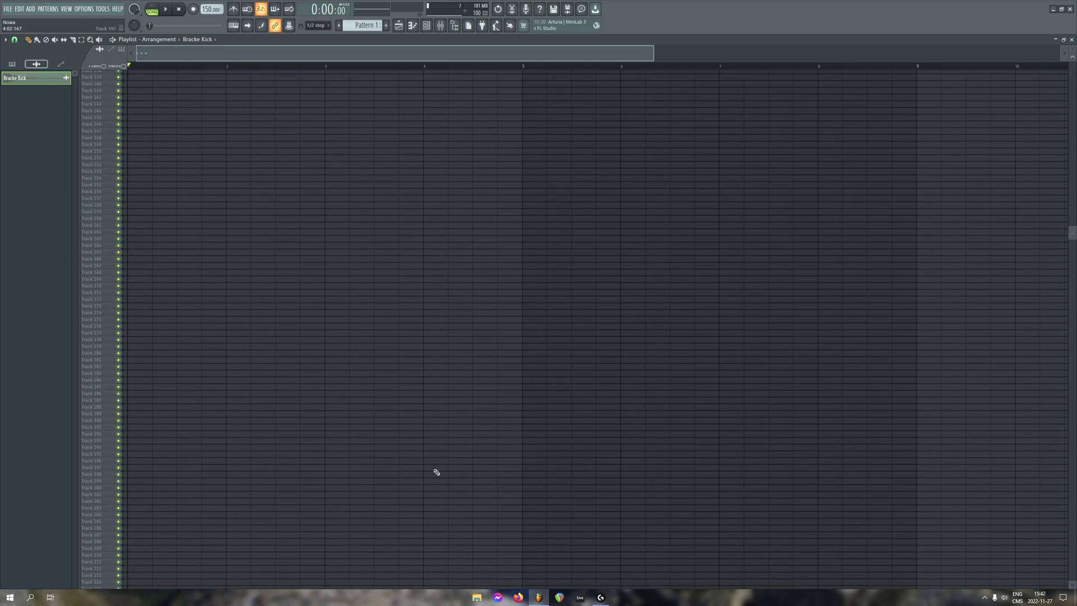
{"action": "left_click_drag", "start_coordinate": [765, 453], "coordinate": [655, 297]}
{"action": "right_click", "coordinate": [672, 293], "text": "ctrl"}
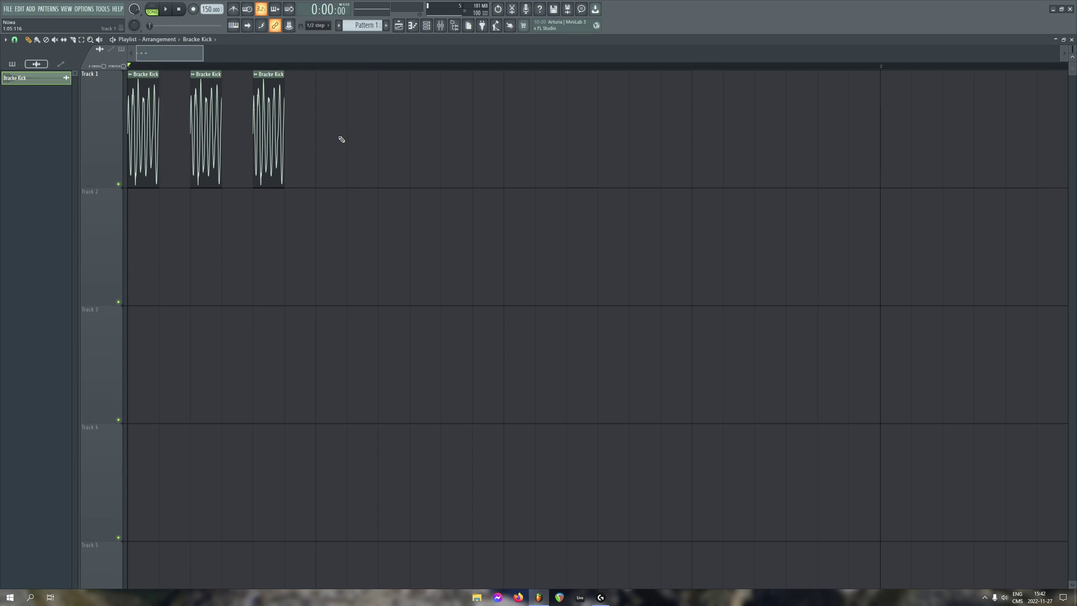
Delete all three Bracke Kick clips from Track 1.
{"action": "right_click", "coordinate": [269, 135]}
{"action": "right_click", "coordinate": [206, 132]}
{"action": "right_click", "coordinate": [144, 129]}
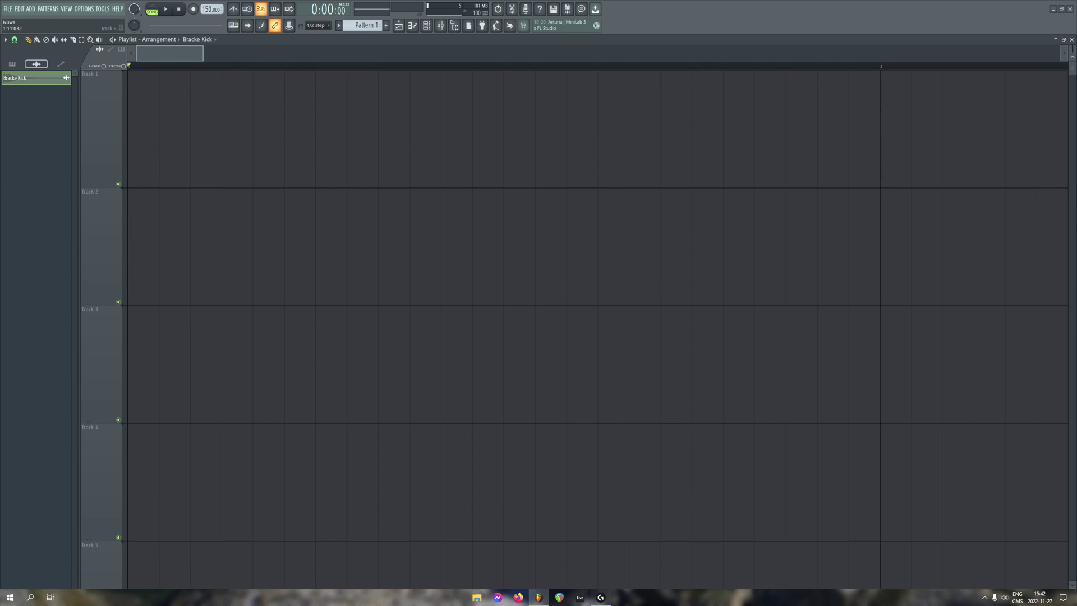
Switch to Logitech G HUB to examine the mute and browser macros on the mouse, and return to FL Studio.
{"action": "left_click", "coordinate": [601, 597]}
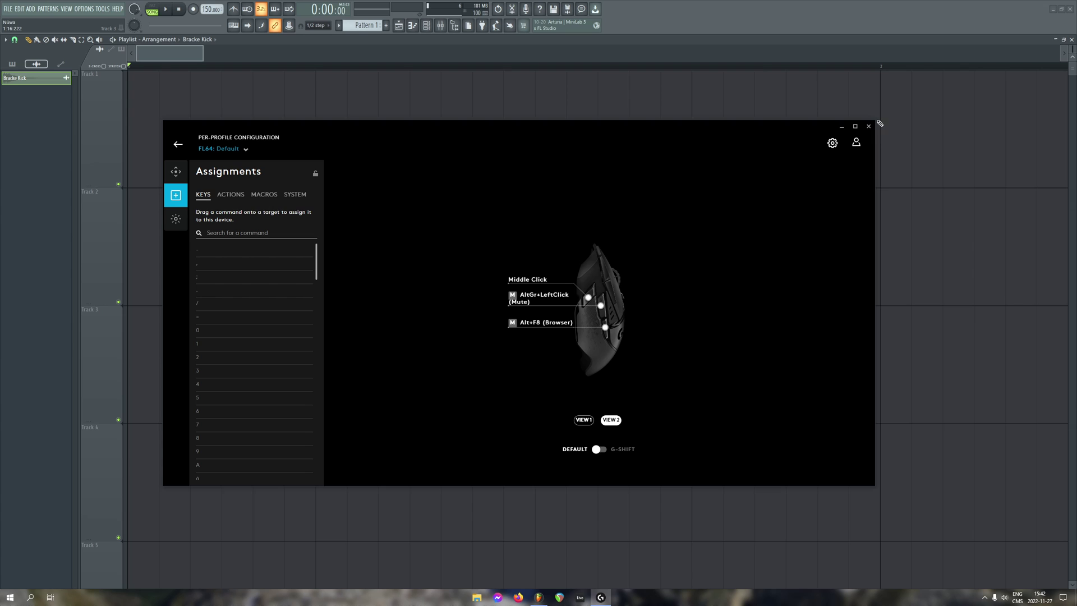
{"action": "left_click", "coordinate": [539, 596]}
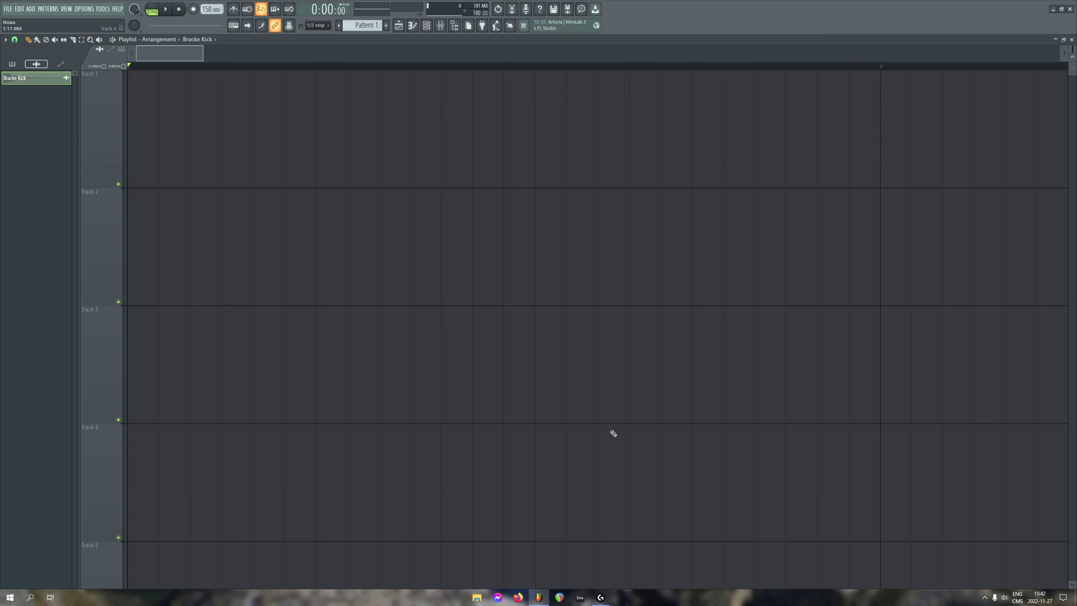
Place four Bracke Kick clips on Track 1 in bar 1, starting at the beginning, and shift the third one closer to the second.
{"action": "left_click_drag", "start_coordinate": [58, 79], "coordinate": [137, 101]}
{"action": "scroll", "coordinate": [87, 152], "scroll_direction": "down", "scroll_amount": 3}
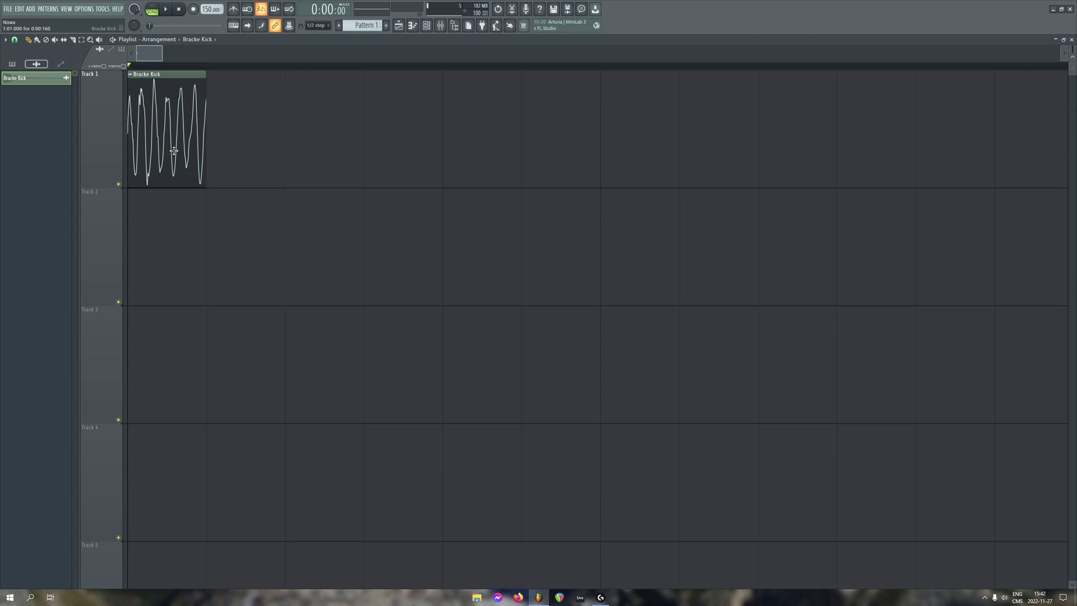
{"action": "left_click", "coordinate": [317, 130]}
{"action": "left_click", "coordinate": [615, 141]}
{"action": "scroll", "coordinate": [617, 140], "scroll_direction": "down", "scroll_amount": 2}
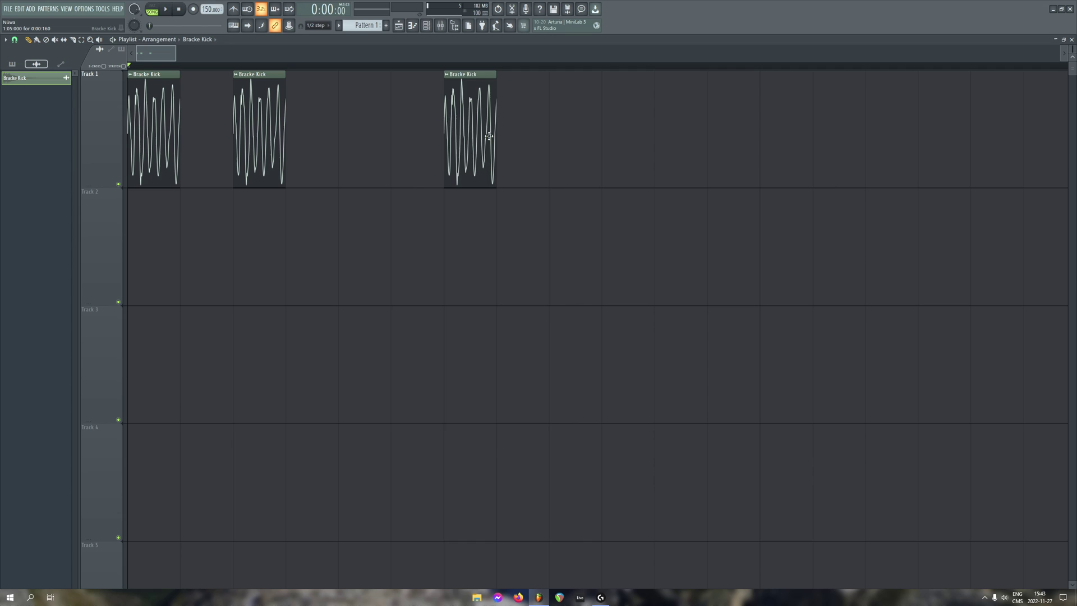
{"action": "left_click_drag", "start_coordinate": [490, 136], "coordinate": [383, 137]}
{"action": "left_click", "coordinate": [521, 126]}
{"action": "scroll", "coordinate": [505, 146], "scroll_direction": "down", "scroll_amount": 1}
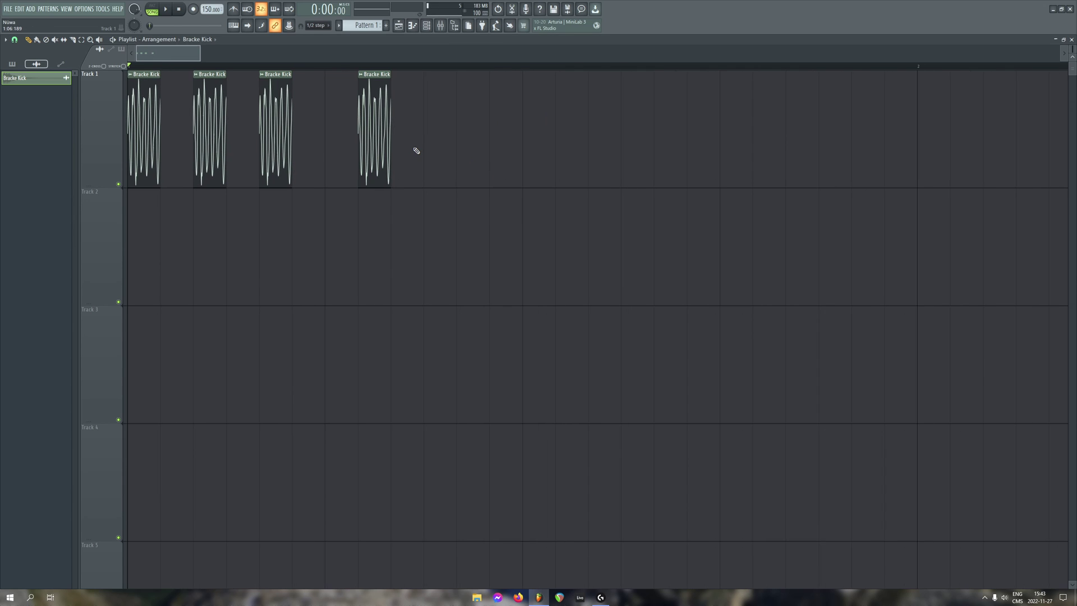
Try muting the second, third and fourth Bracke Kick clips on Track 1, and undo the muting.
{"action": "right_click", "coordinate": [382, 123], "text": "alt"}
{"action": "right_click", "coordinate": [204, 129], "text": "alt"}
{"action": "right_click", "coordinate": [275, 127], "text": "alt"}
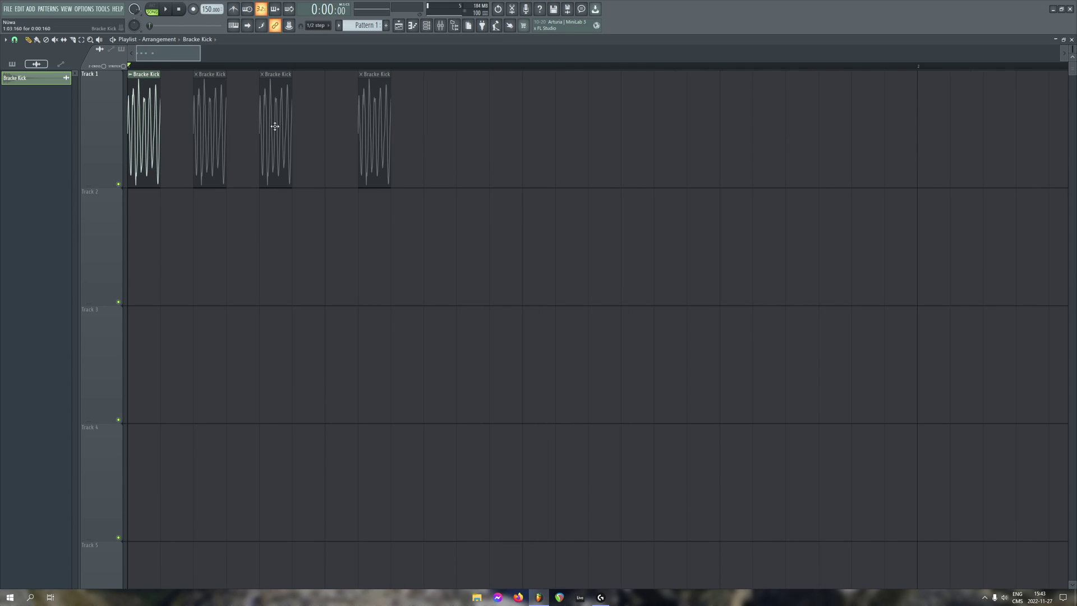
{"action": "key", "text": "ctrl+z"}
Toggle muting on individual Bracke Kick clips on Track 1, starting with the first, and undo the last toggle.
{"action": "right_click", "coordinate": [154, 144], "text": "alt"}
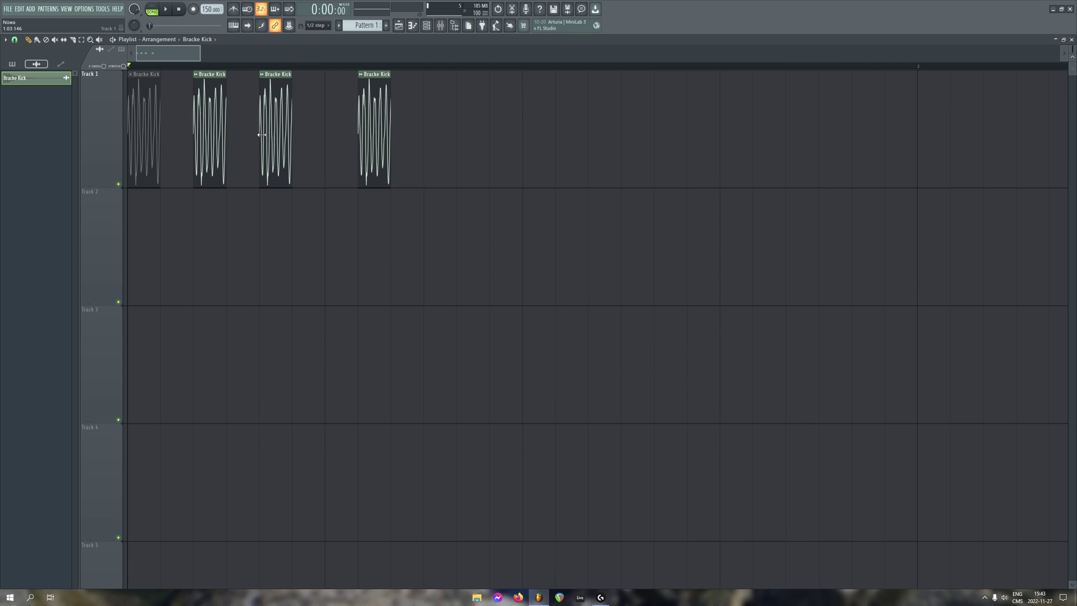
{"action": "left_click", "coordinate": [267, 122]}
{"action": "left_click", "coordinate": [374, 130]}
{"action": "left_click", "coordinate": [281, 120]}
{"action": "left_click", "coordinate": [155, 128]}
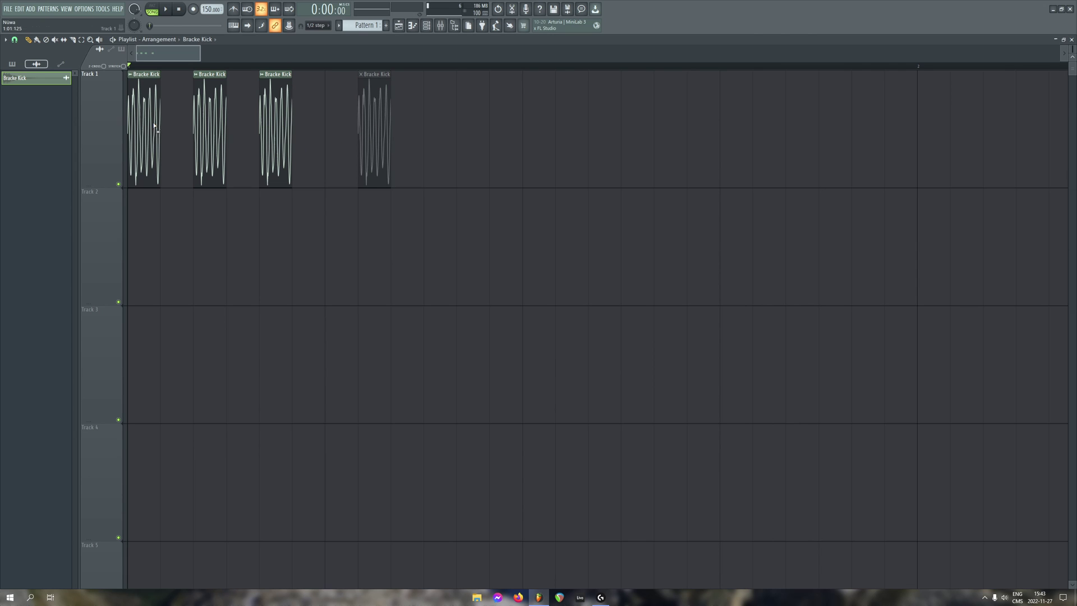
{"action": "left_click", "coordinate": [219, 128]}
{"action": "left_click", "coordinate": [267, 160]}
{"action": "key", "text": "ctrl+z"}
Duplicate the four-clip kick group on Track 1 to late bar 1, and copy all eight clips to late bar 3.
{"action": "mouse_move", "coordinate": [372, 179]}
{"action": "left_mouse_down", "text": "ctrl"}
{"action": "mouse_move", "coordinate": [162, 133]}
{"action": "mouse_move", "coordinate": [732, 136]}
{"action": "left_mouse_up", "text": "ctrl"}
{"action": "scroll", "coordinate": [581, 138], "scroll_direction": "down", "scroll_amount": 5}
{"action": "left_click_drag", "start_coordinate": [484, 137], "coordinate": [84, 137], "text": "ctrl"}
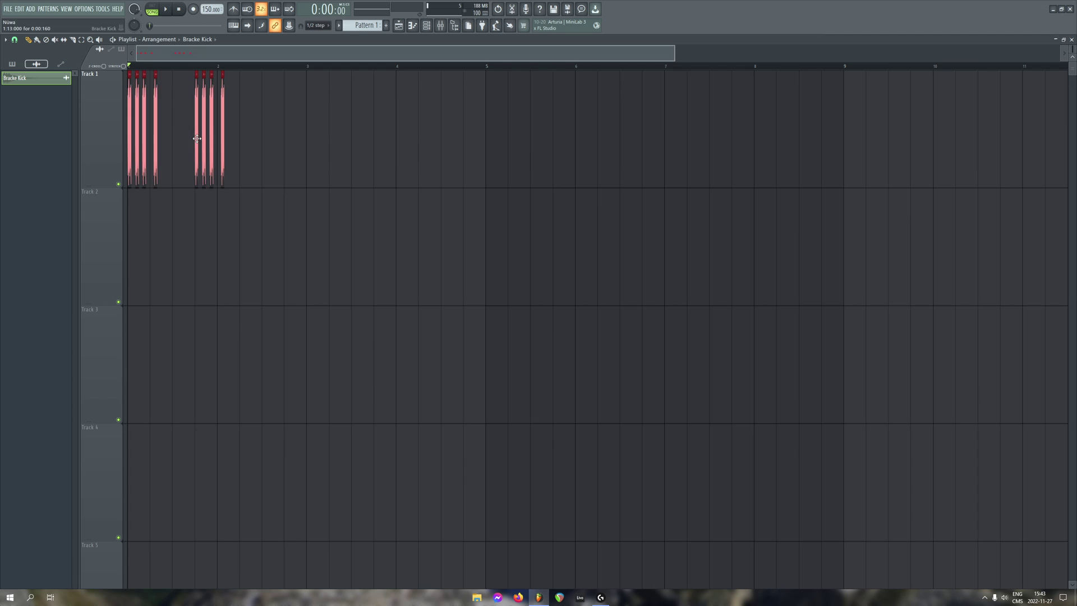
{"action": "left_click", "coordinate": [422, 219], "text": "ctrl"}
{"action": "mouse_move", "coordinate": [197, 139]}
{"action": "left_mouse_down", "text": "shift"}
{"action": "mouse_move", "coordinate": [440, 138]}
{"action": "mouse_move", "coordinate": [228, 122]}
{"action": "mouse_move", "coordinate": [191, 138]}
{"action": "left_mouse_up", "text": "shift"}
Toggle muting on single kick clips in the Track 1 groups, and unmute all the clips.
{"action": "left_click", "coordinate": [137, 140]}
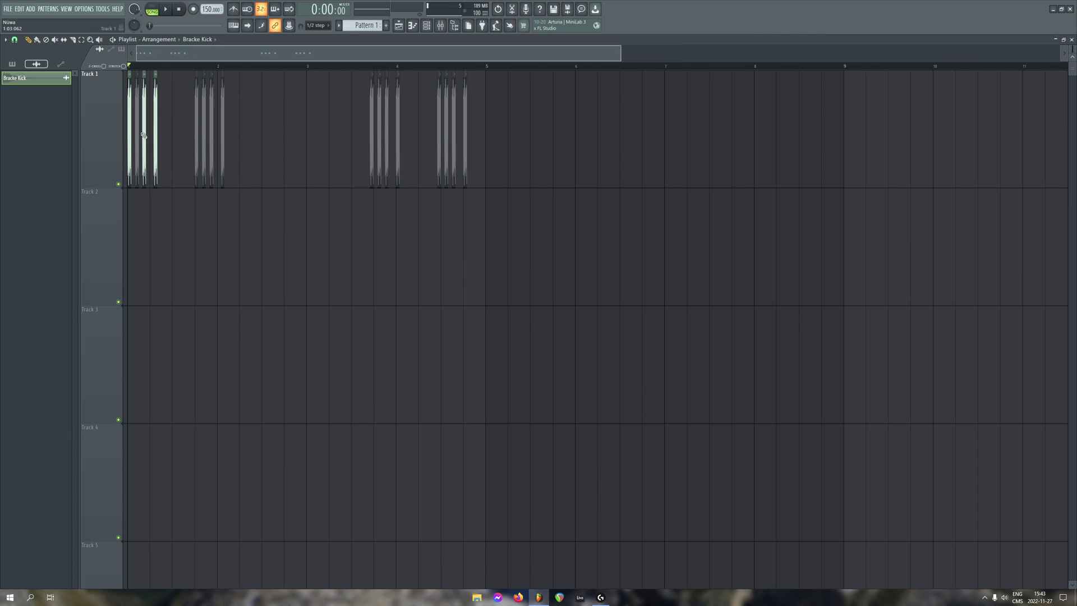
{"action": "left_click_drag", "start_coordinate": [387, 148], "coordinate": [379, 150]}
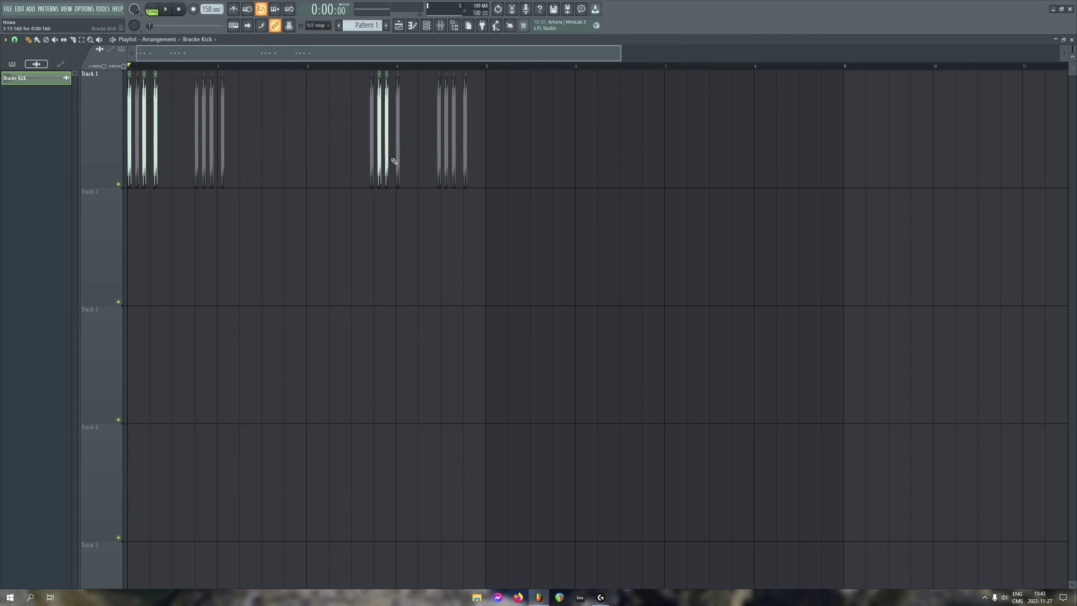
{"action": "left_click", "coordinate": [453, 158]}
{"action": "scroll", "coordinate": [166, 143], "scroll_direction": "up", "scroll_amount": 3}
{"action": "scroll", "coordinate": [361, 140], "scroll_direction": "down", "scroll_amount": 4}
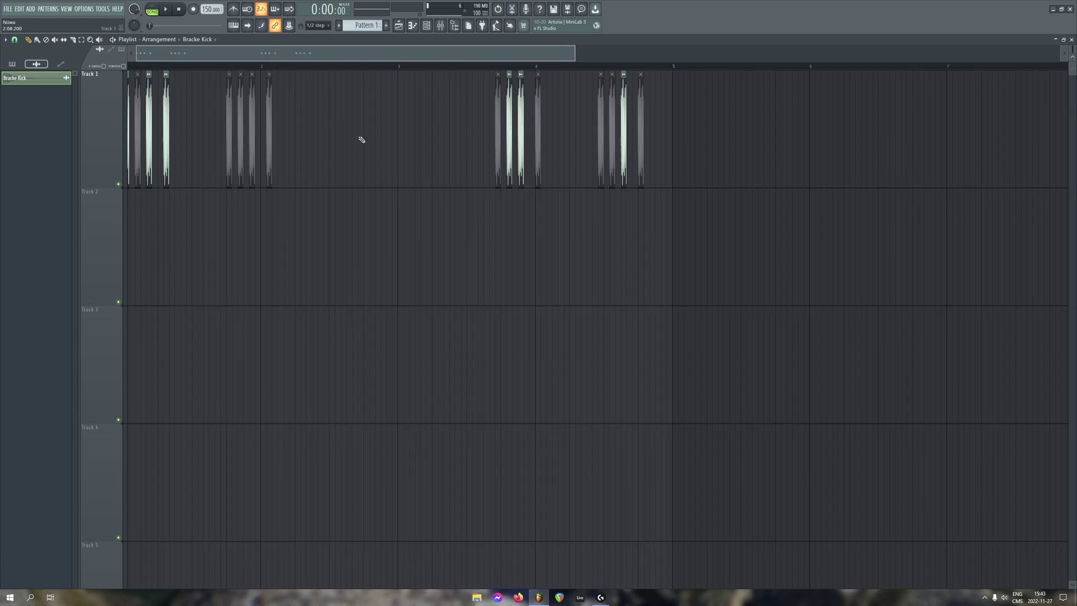
{"action": "left_click_drag", "start_coordinate": [596, 115], "coordinate": [129, 118]}
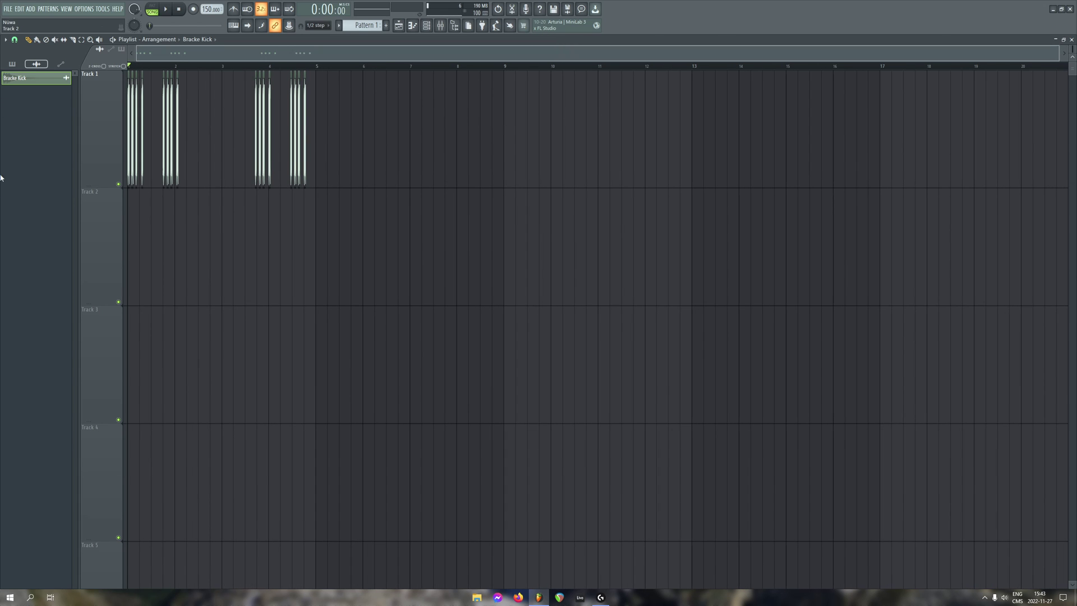
Check the mouse's Alt+F8 (Browser) macro assignment in Logitech G HUB, and try showing and hiding the browser in FL Studio.
{"action": "left_click", "coordinate": [600, 597]}
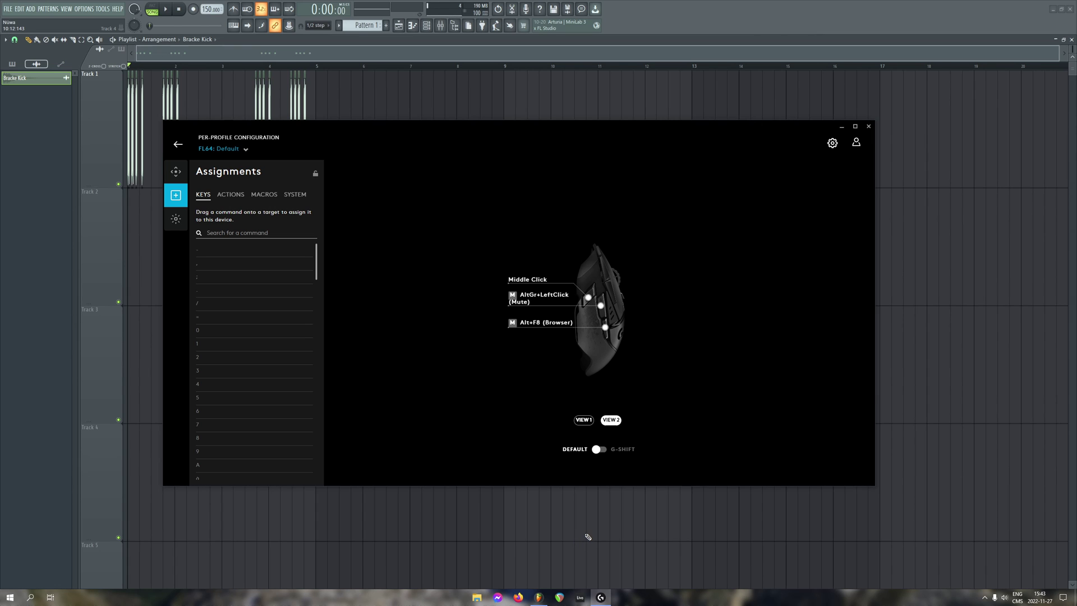
{"action": "left_click", "coordinate": [539, 597]}
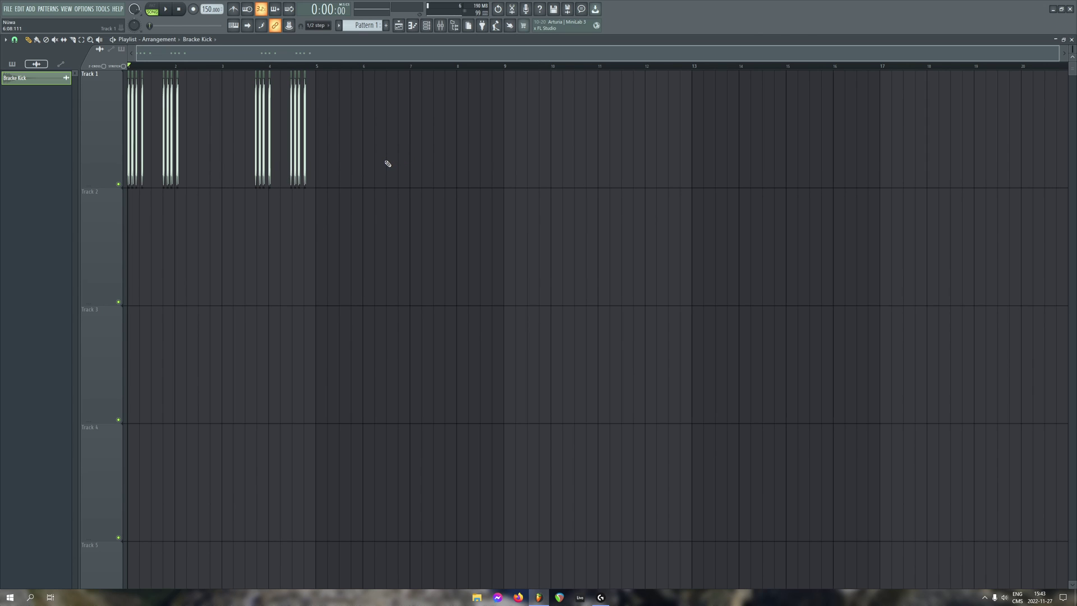
{"action": "key", "text": "alt+F8"}
{"action": "key", "text": "alt+F8"}
{"action": "key", "text": "alt+F8"}
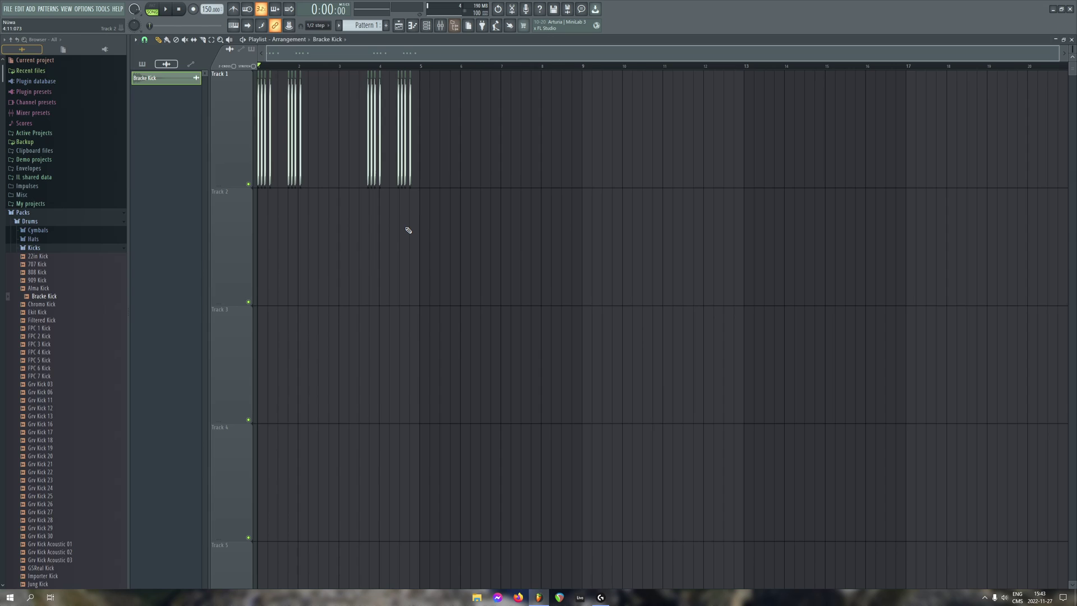
{"action": "key", "text": "alt+F8"}
{"action": "key", "text": "alt+F8"}
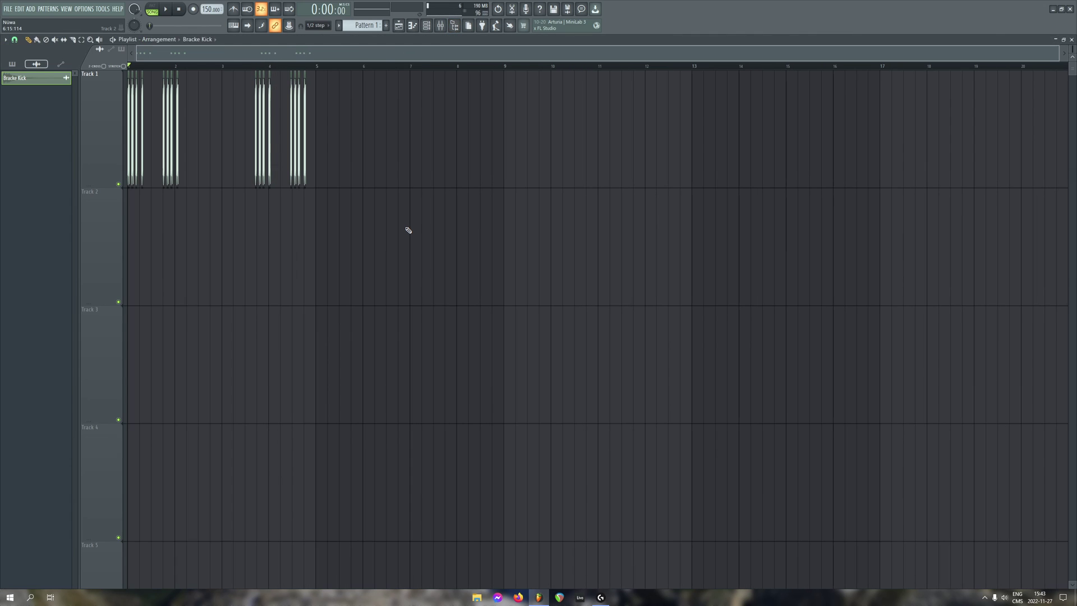
{"action": "key", "text": "alt+F8"}
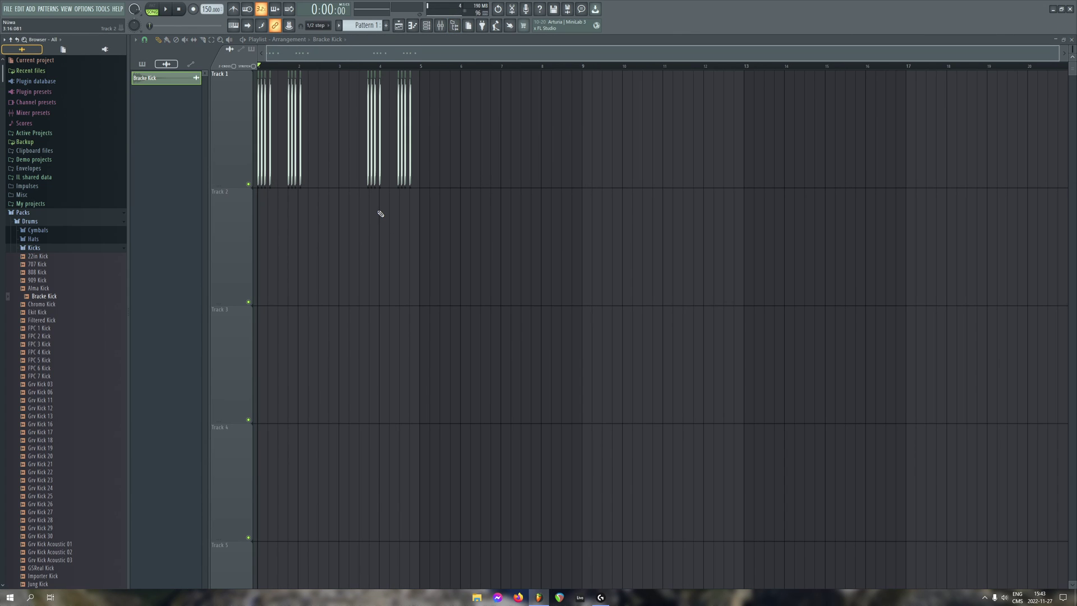
{"action": "key", "text": "alt+F8"}
{"action": "key", "text": "alt+F8"}
Try muting the last two kick groups on Track 1 and hiding the browser, and undo the muting.
{"action": "right_click", "coordinate": [403, 168], "text": "alt"}
{"action": "right_click", "coordinate": [374, 168], "text": "alt"}
{"action": "key", "text": "alt+F8"}
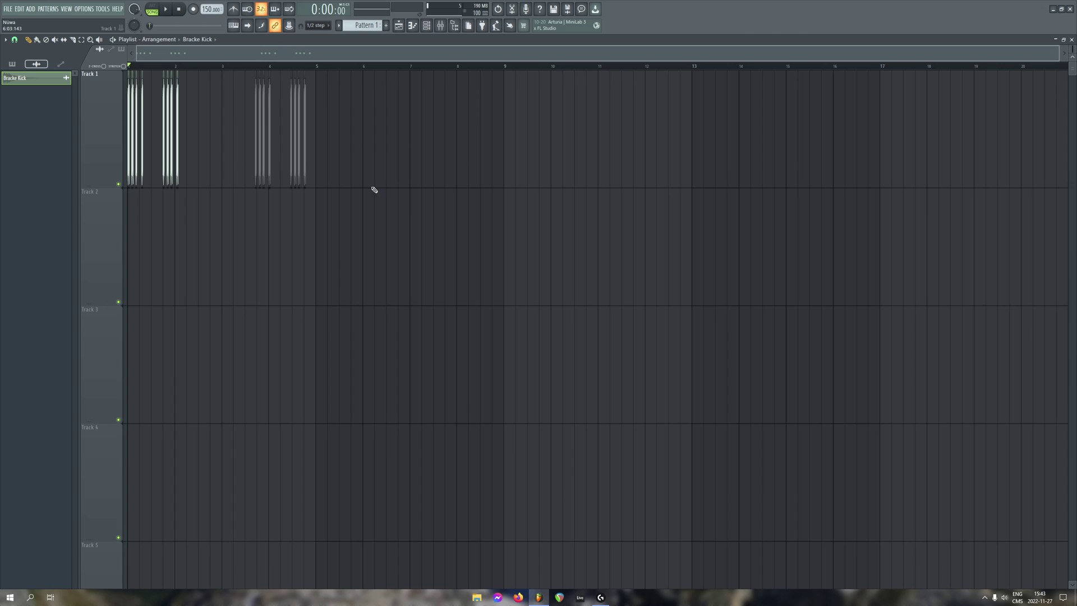
{"action": "left_click_drag", "start_coordinate": [260, 268], "coordinate": [221, 226]}
{"action": "key", "text": "ctrl+z"}
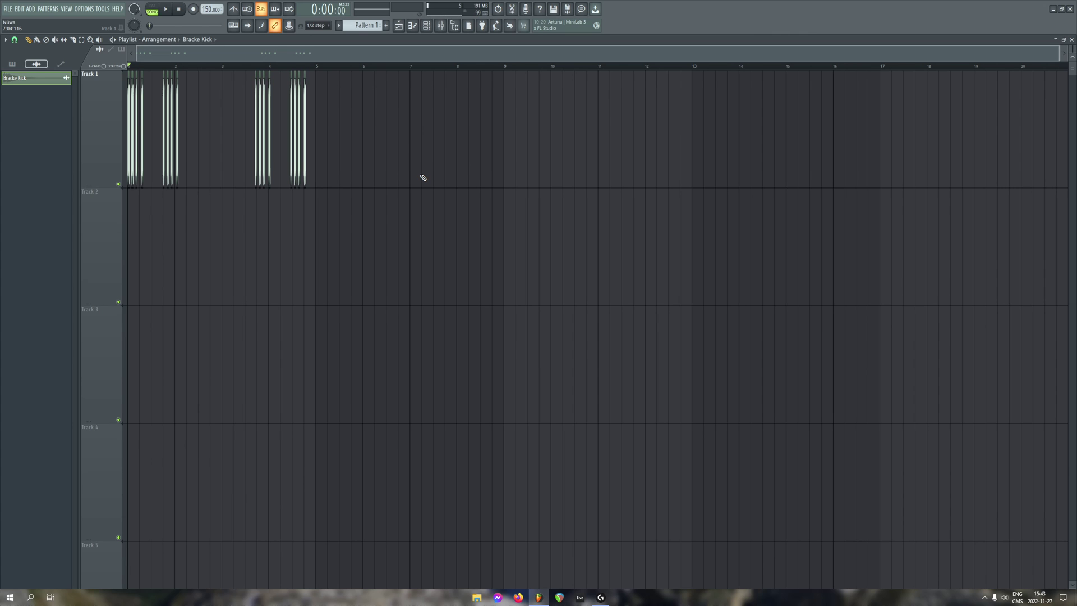
Select the kick groups after the first on Track 1 and move them earlier to close the gap behind the first group.
{"action": "left_click_drag", "start_coordinate": [374, 117], "coordinate": [250, 127]}
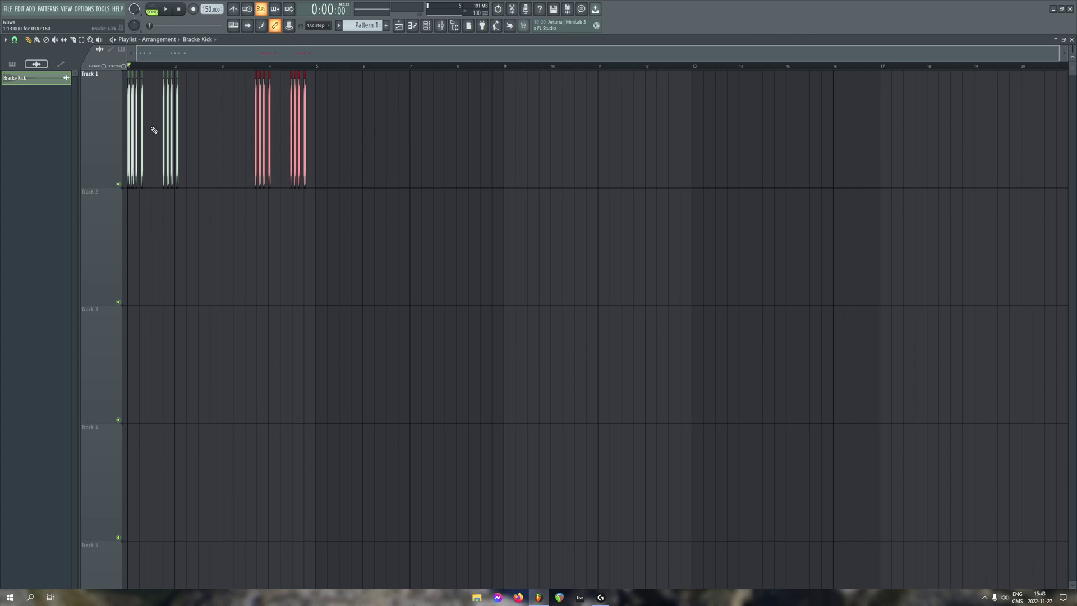
{"action": "scroll", "coordinate": [153, 129], "scroll_direction": "up", "scroll_amount": 3}
{"action": "left_click_drag", "start_coordinate": [678, 132], "coordinate": [383, 140]}
{"action": "left_click_drag", "start_coordinate": [710, 127], "coordinate": [215, 142]}
{"action": "scroll", "coordinate": [199, 148], "scroll_direction": "up", "scroll_amount": 4}
{"action": "scroll", "coordinate": [264, 147], "scroll_direction": "down", "scroll_amount": 2}
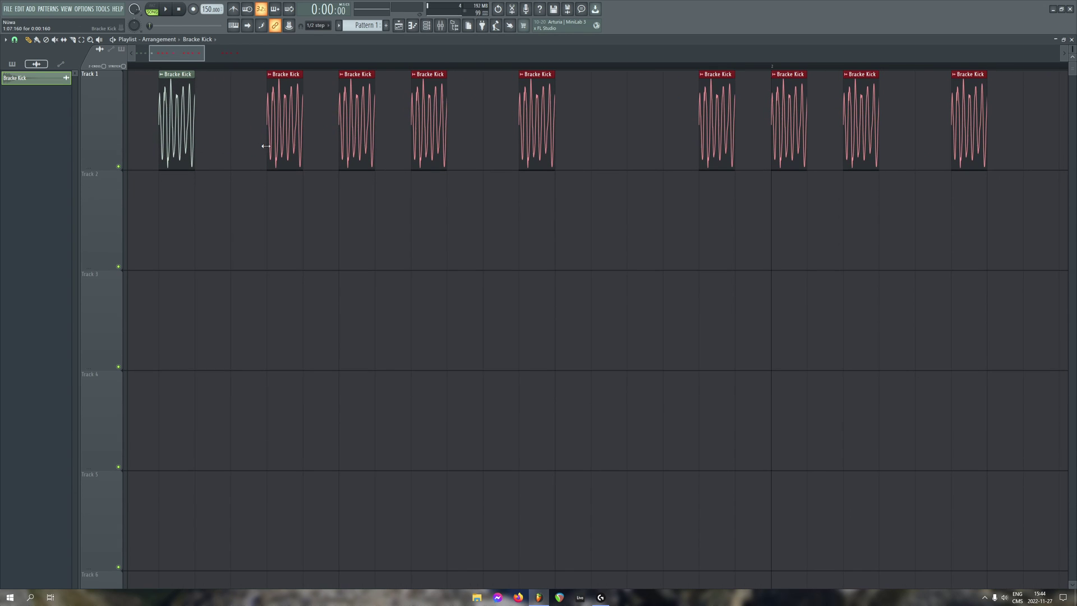
Move the last kick groups on Track 1 earlier so all four groups are evenly spaced, and deselect the clips.
{"action": "scroll", "coordinate": [274, 146], "scroll_direction": "down", "scroll_amount": 4}
{"action": "left_click_drag", "start_coordinate": [632, 115], "coordinate": [420, 114]}
{"action": "left_click_drag", "start_coordinate": [572, 118], "coordinate": [330, 119]}
{"action": "left_click_drag", "start_coordinate": [330, 121], "coordinate": [312, 120]}
{"action": "left_click", "coordinate": [604, 163]}
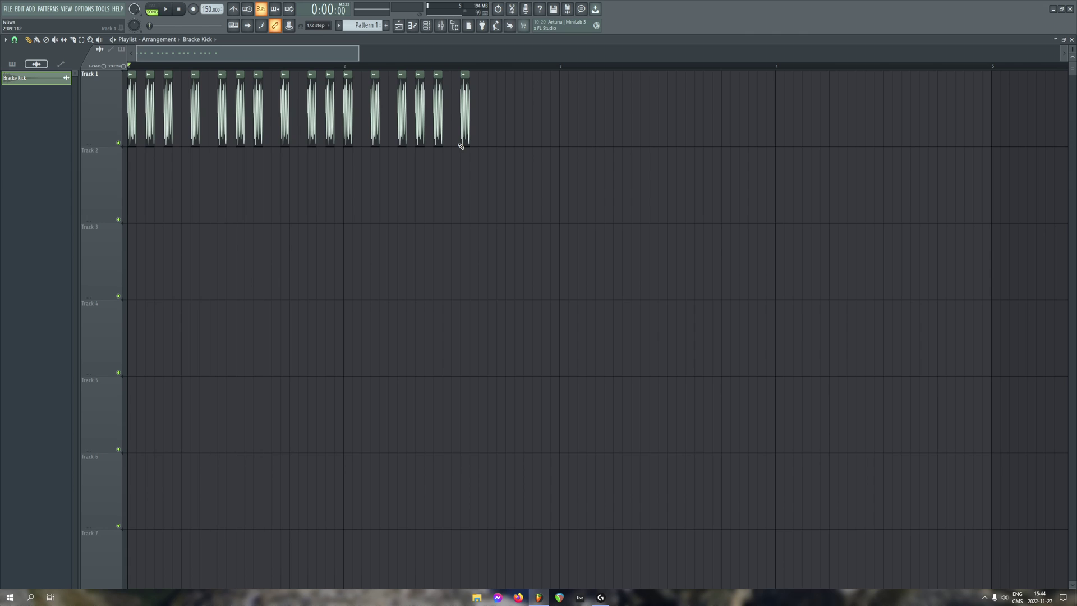
Zoom the playlist horizontally in and out over the kick clips in bars 1 and 2.
{"action": "scroll", "coordinate": [279, 154], "scroll_direction": "up", "scroll_amount": 1}
{"action": "scroll", "coordinate": [251, 144], "scroll_direction": "up", "scroll_amount": 1}
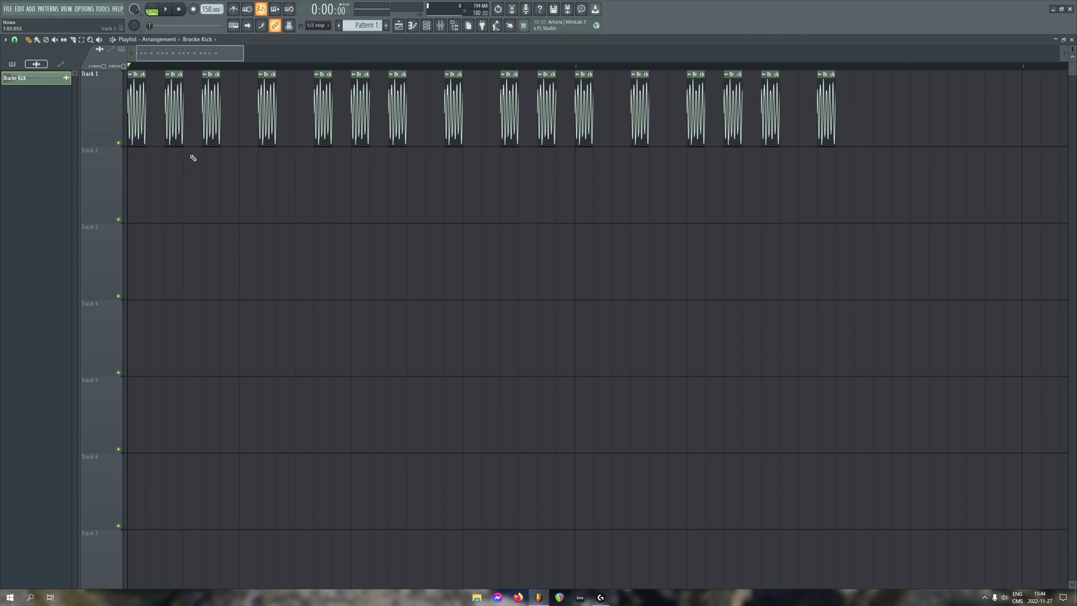
{"action": "scroll", "coordinate": [76, 166], "scroll_direction": "up", "scroll_amount": 1}
{"action": "scroll", "coordinate": [166, 86], "scroll_direction": "down", "scroll_amount": 1}
{"action": "left_click_drag", "start_coordinate": [239, 56], "coordinate": [221, 75]}
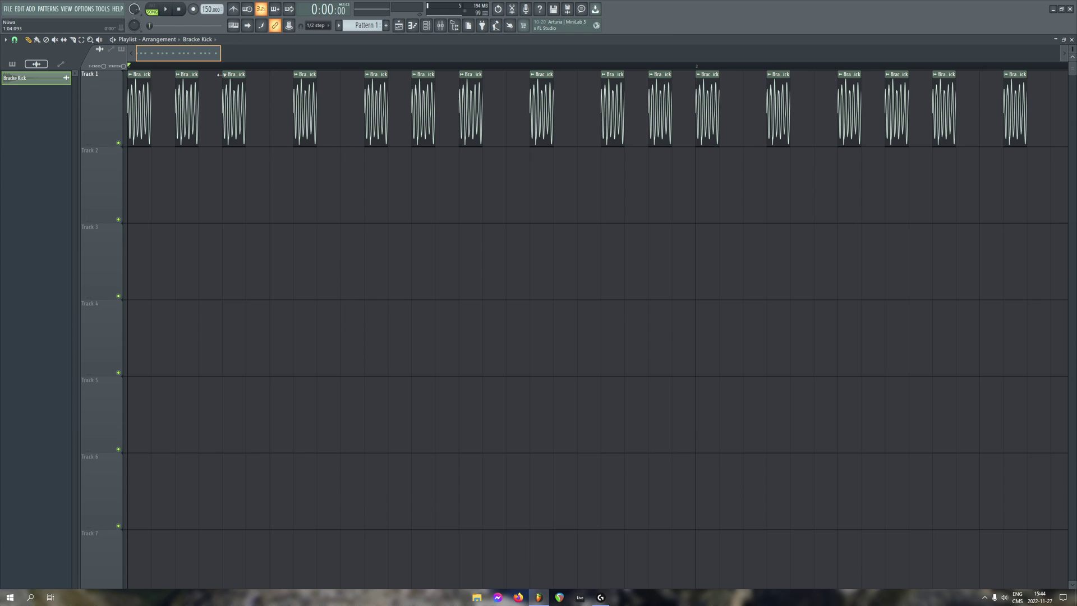
{"action": "scroll", "coordinate": [250, 98], "scroll_direction": "down", "scroll_amount": 3}
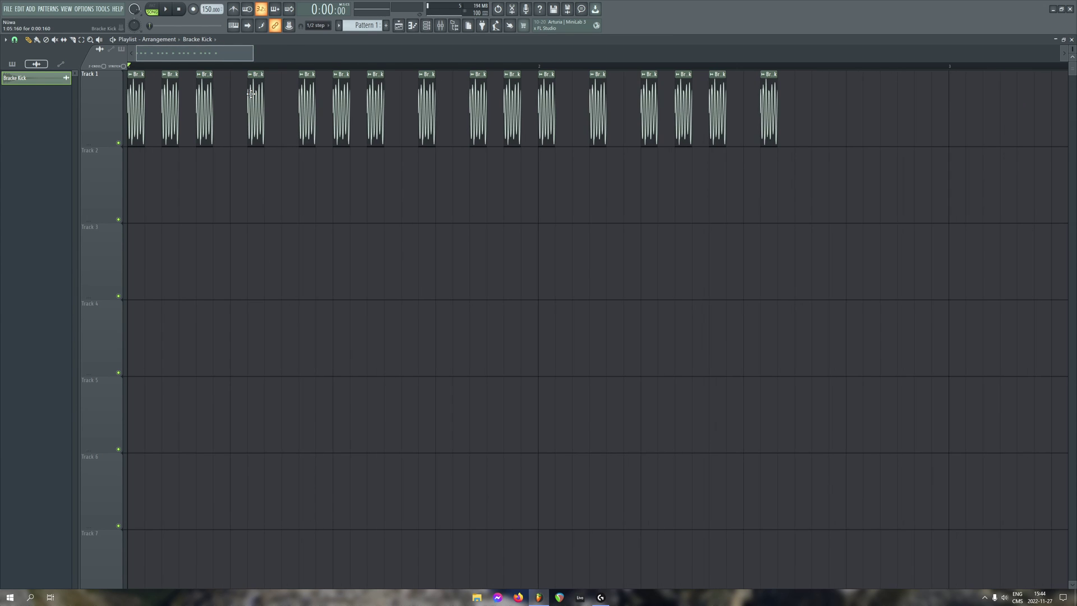